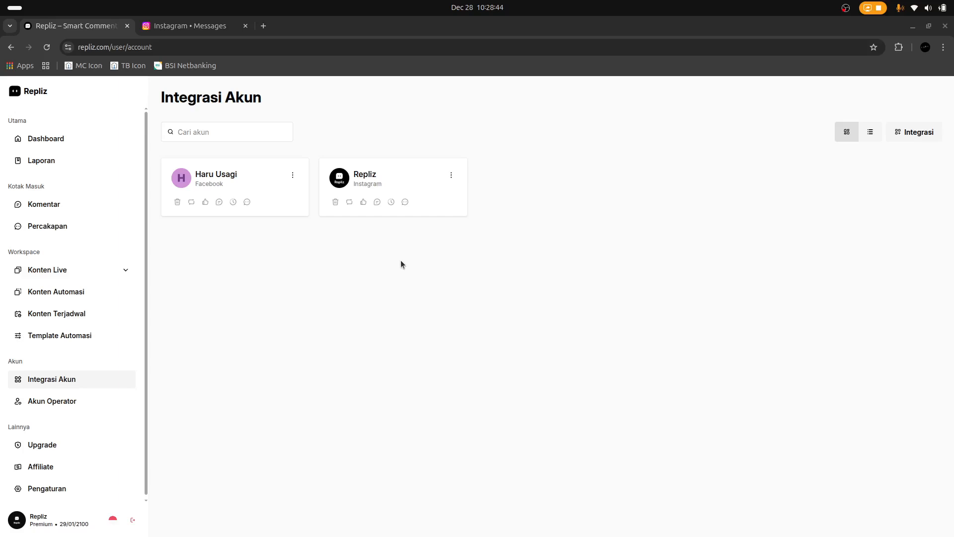
# Open the automation settings of the Repliz Instagram account and enable Balas DM.
pyautogui.click(451, 177)
pyautogui.click(403, 208)
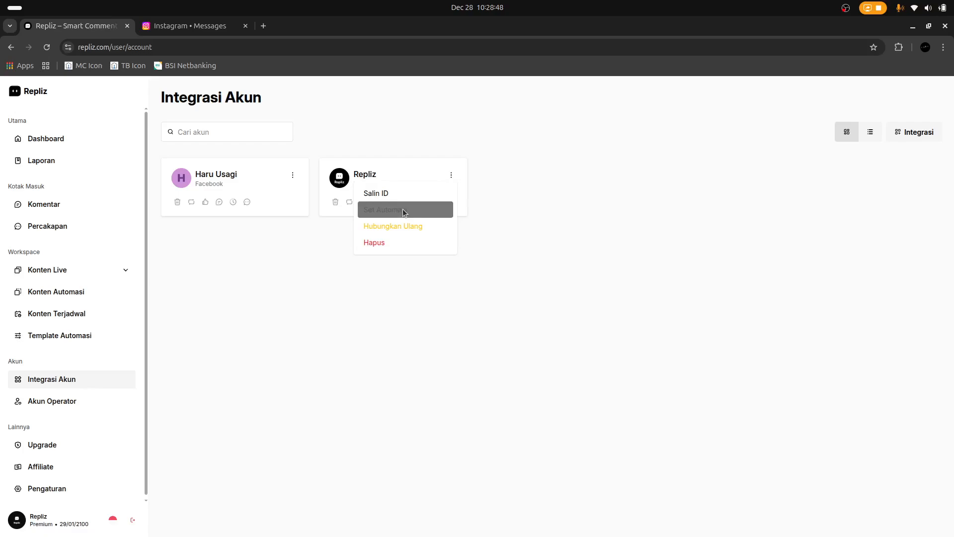
pyautogui.click(557, 414)
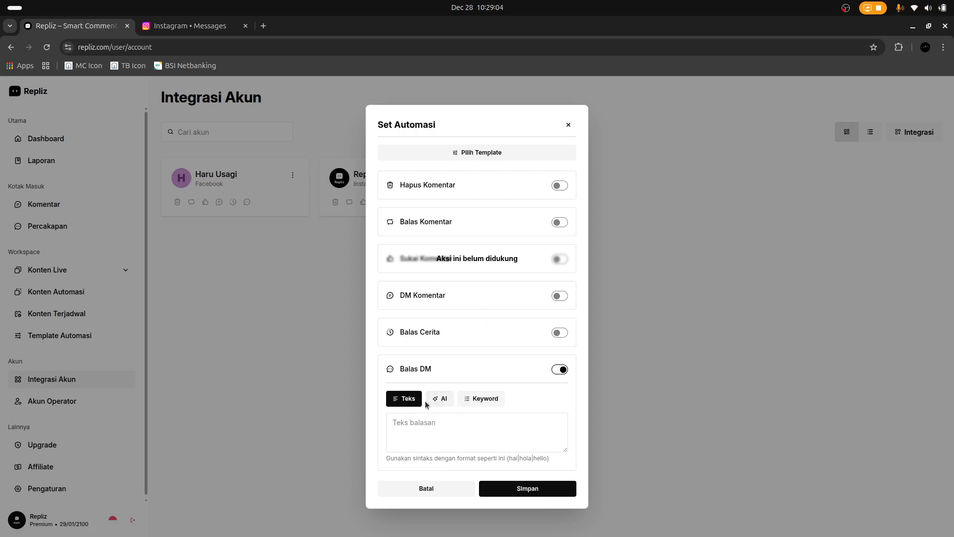
# Enter "Ini adalah balasan dari Repliz" as the Balas DM text reply.
pyautogui.click(483, 419)
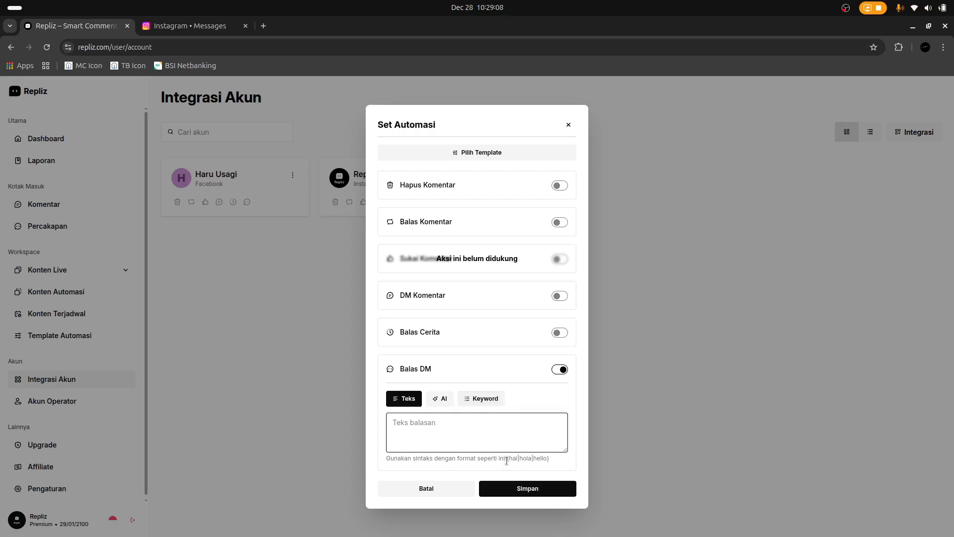
pyautogui.moveTo(506, 461); pyautogui.dragTo(555, 463)
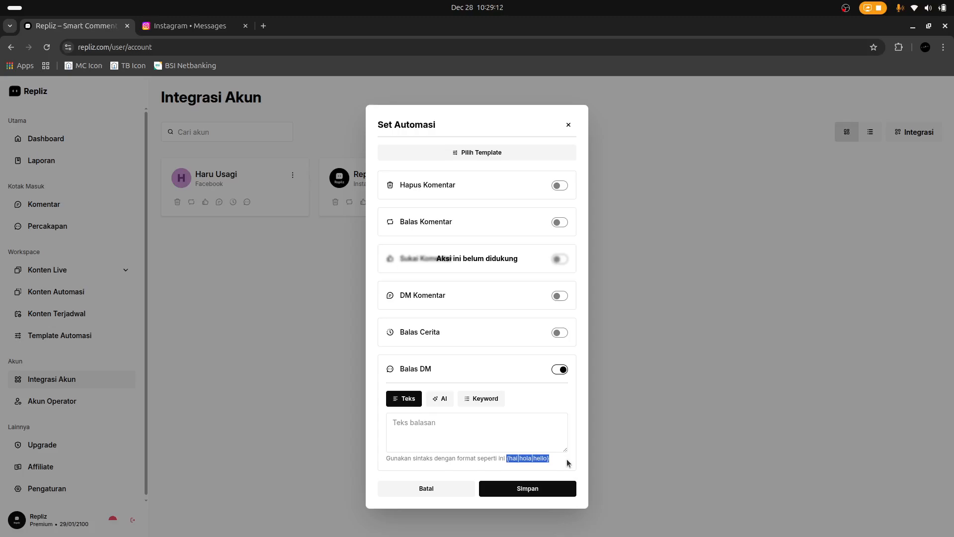
pyautogui.click(544, 461)
pyautogui.moveTo(507, 461); pyautogui.dragTo(563, 462)
pyautogui.click(464, 438)
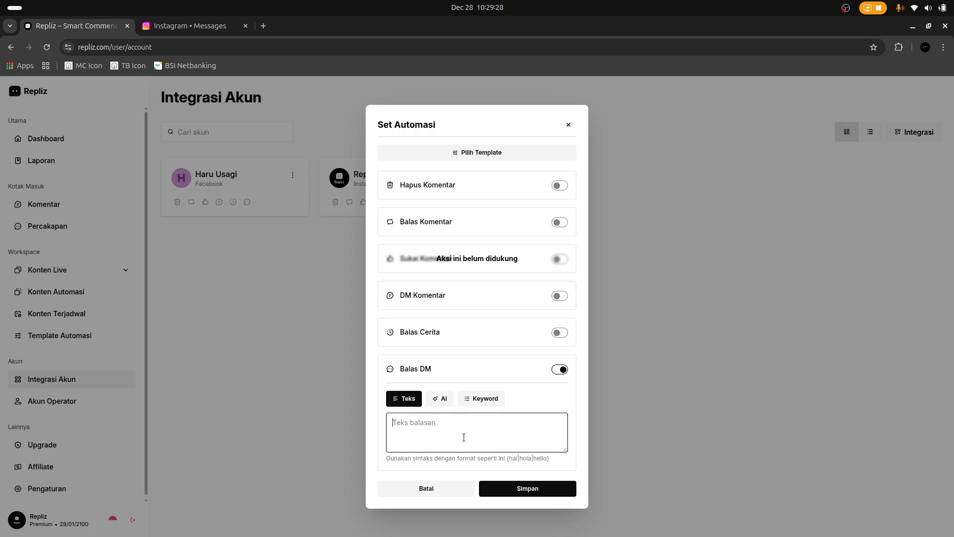
pyautogui.write('Ini adalah balasan dari Repliz')
# Review the Balas DM text reply and save the automation.
pyautogui.click(541, 408)
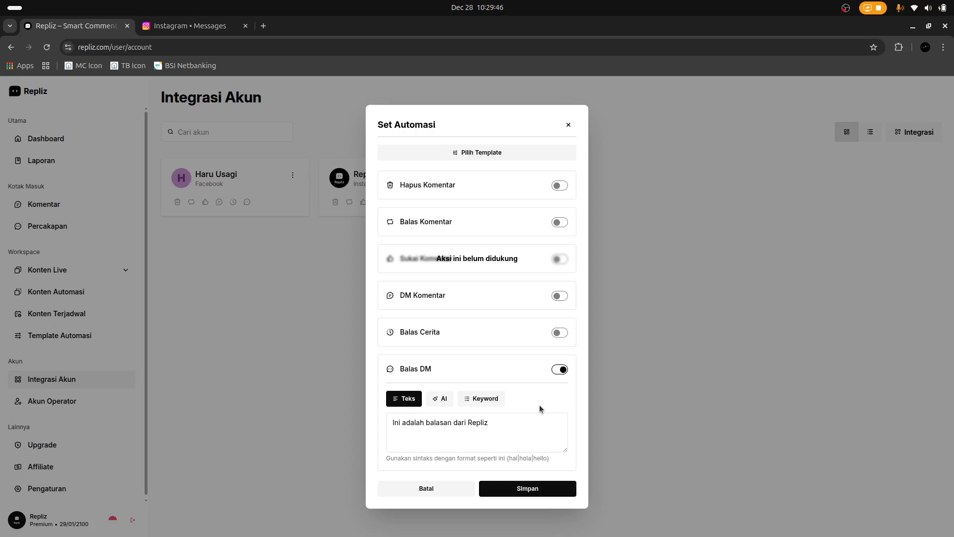
pyautogui.click(537, 430)
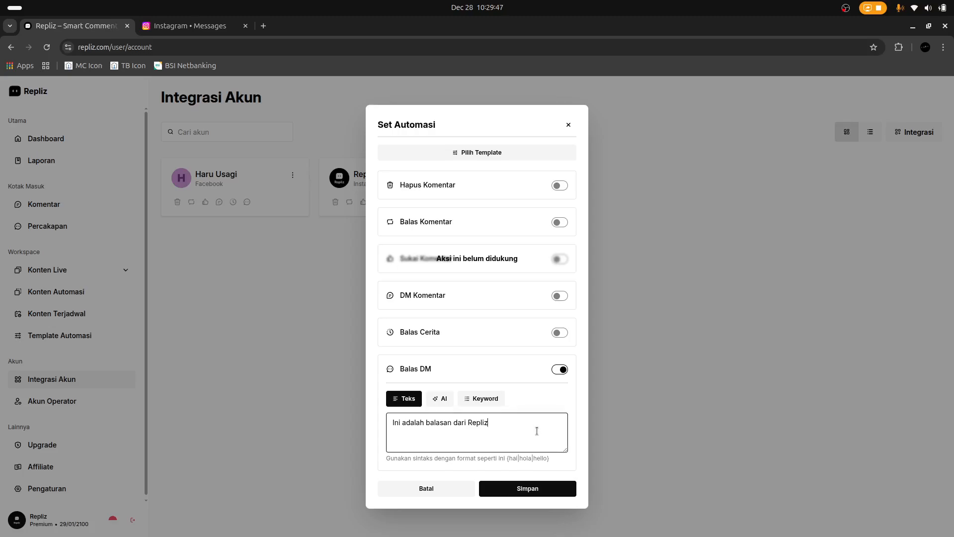
pyautogui.click(539, 399)
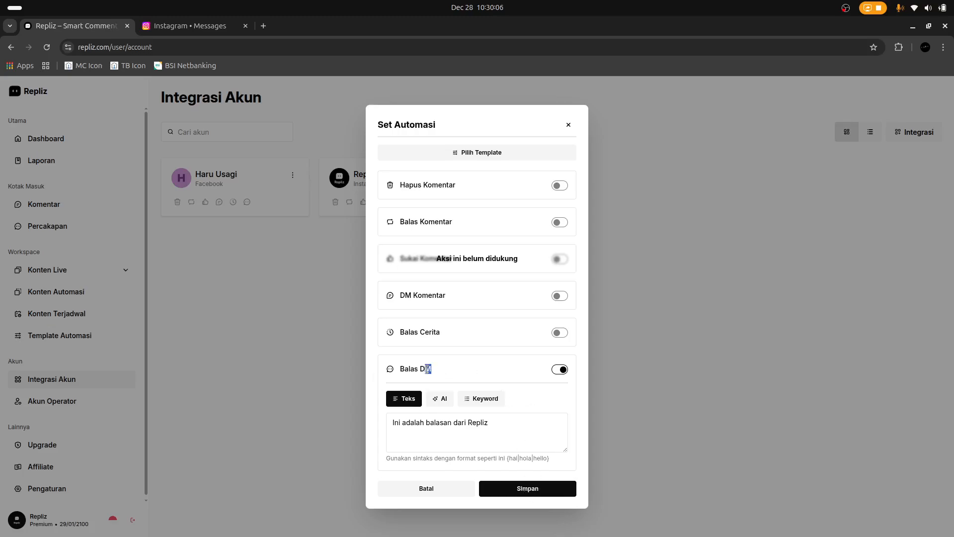
pyautogui.moveTo(430, 372); pyautogui.dragTo(398, 372)
pyautogui.click(450, 374)
pyautogui.click(442, 443)
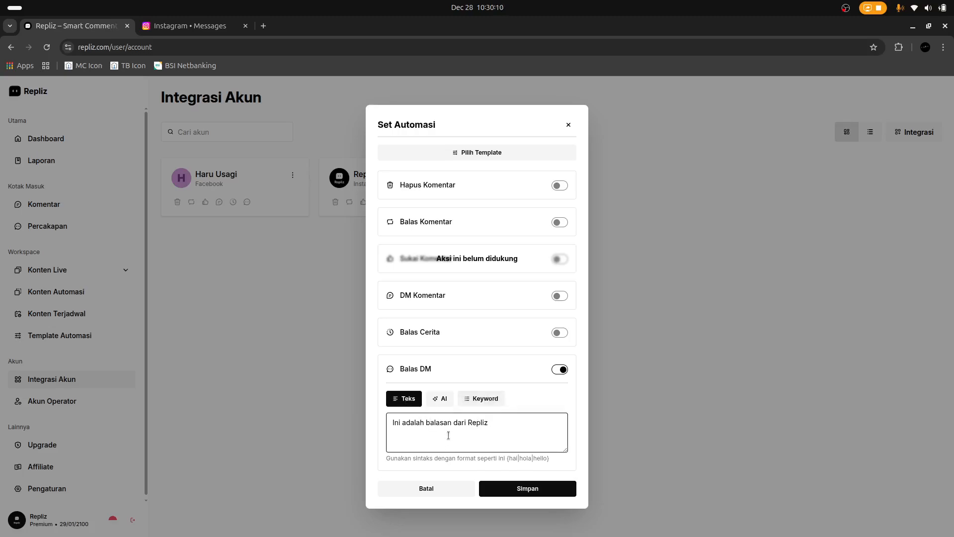
pyautogui.moveTo(392, 423); pyautogui.dragTo(497, 420)
pyautogui.click(503, 422)
pyautogui.click(528, 486)
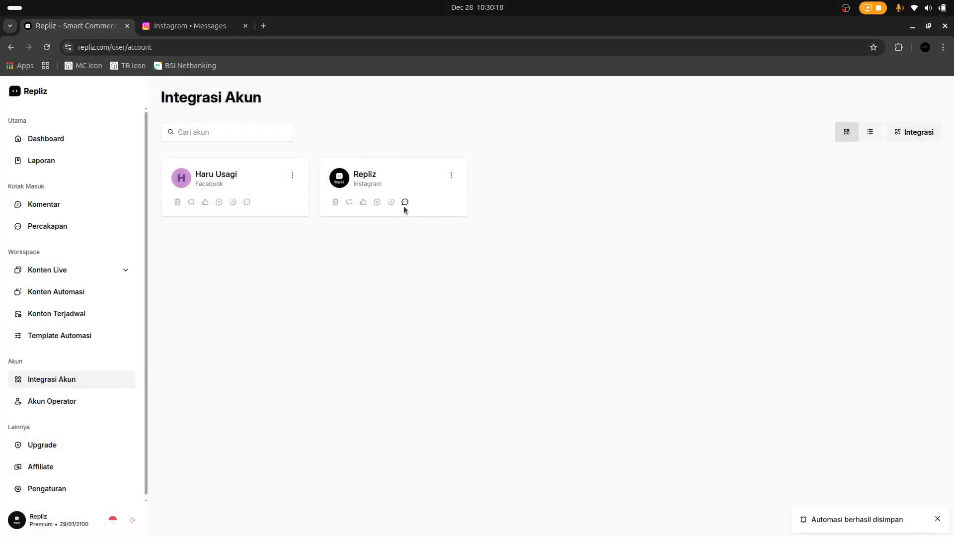
# Switch to Instagram, send "Halo" in the Repliz chat to test the text automation, and read the automatic reply.
pyautogui.click(196, 28)
pyautogui.click(399, 513)
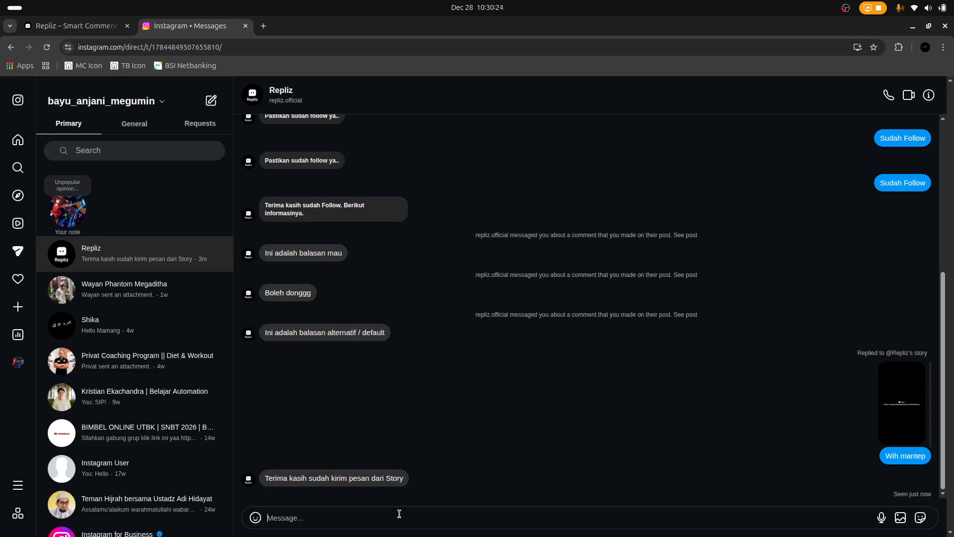
pyautogui.write('Halo')
pyautogui.press('Return')
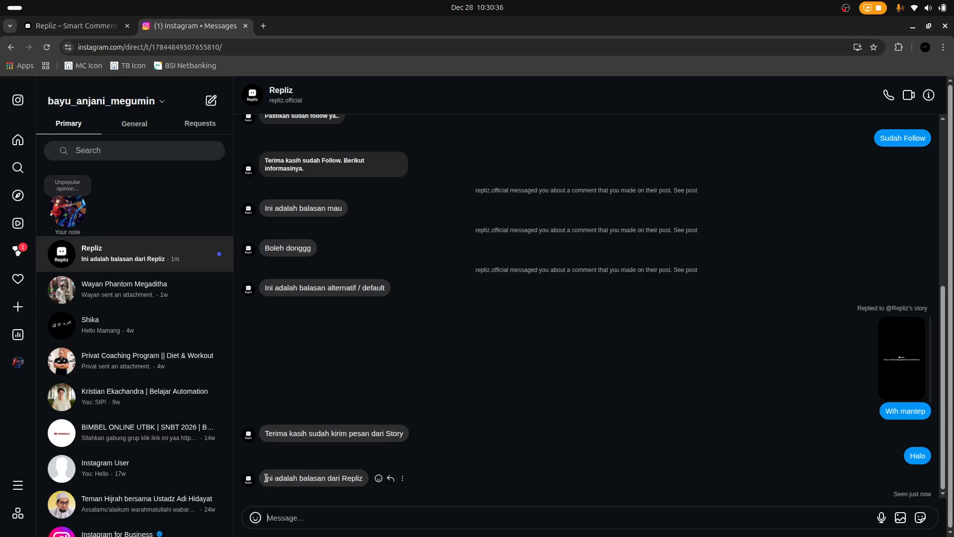
pyautogui.moveTo(263, 478); pyautogui.dragTo(365, 482)
pyautogui.click(354, 478)
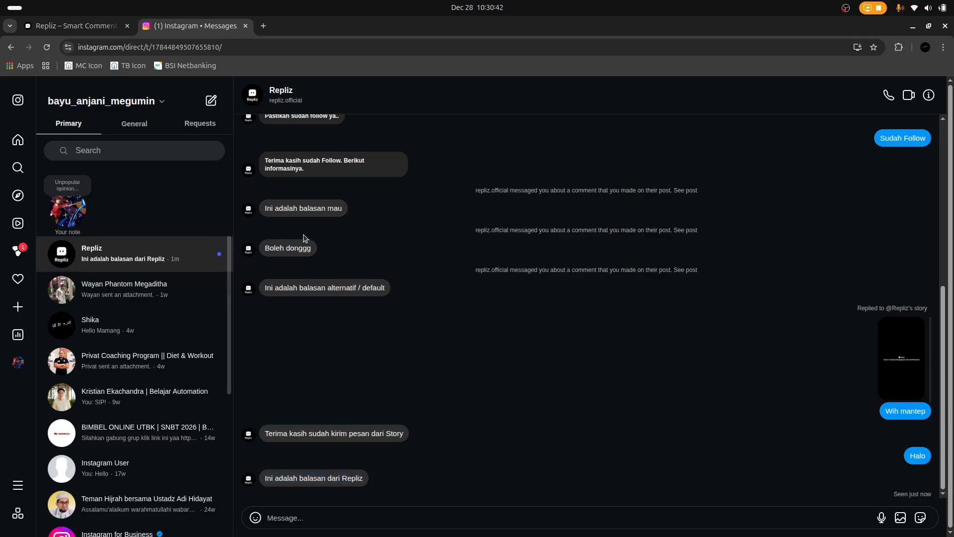
# Return to Repliz, reopen the Instagram account's automation settings and switch Balas DM to AI mode.
pyautogui.click(97, 26)
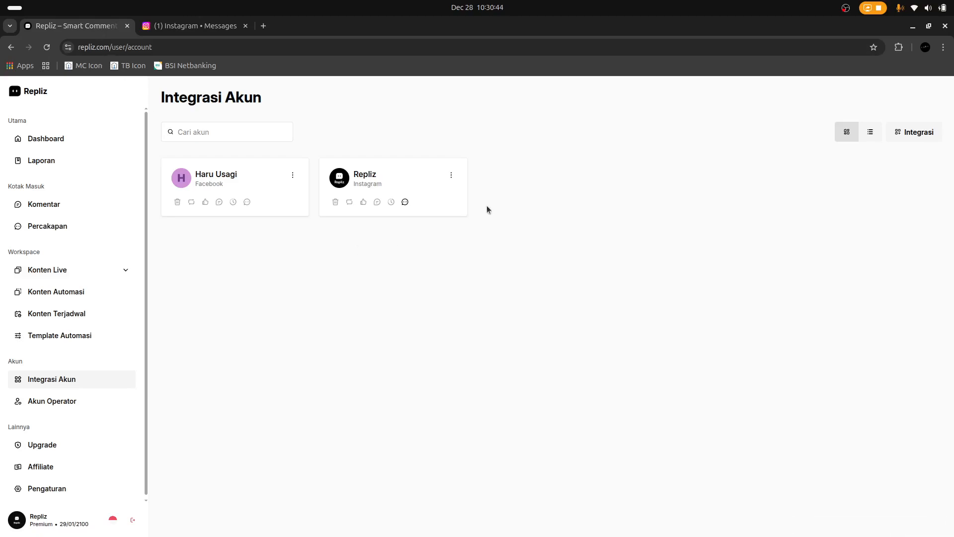
pyautogui.click(452, 176)
pyautogui.click(396, 207)
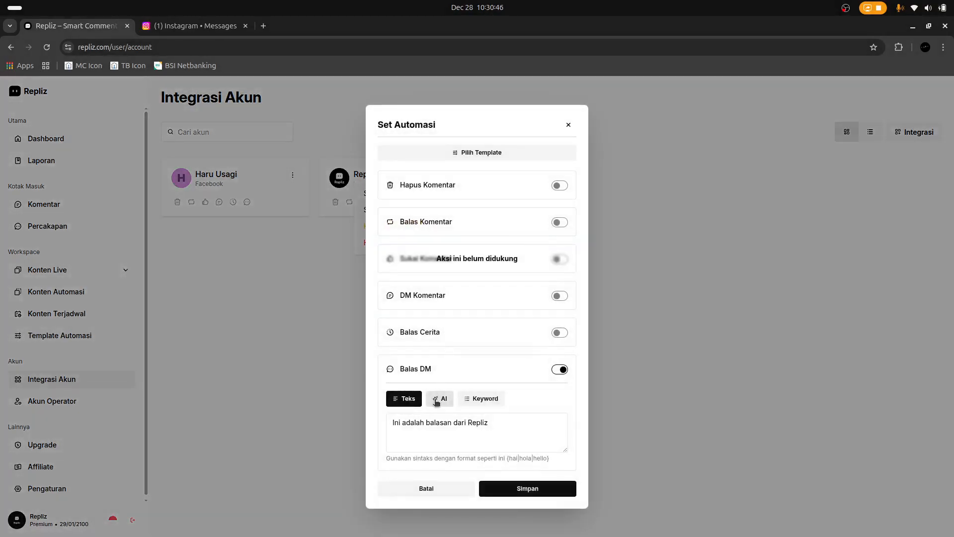
pyautogui.click(436, 402)
# Set the AI prompt to "Jawab pesan pengguna dengan ramah dan baik. Pastikan jawabannya sesuai dengan pertanyaan/pesan dari pengguna." and save the automation.
pyautogui.click(457, 426)
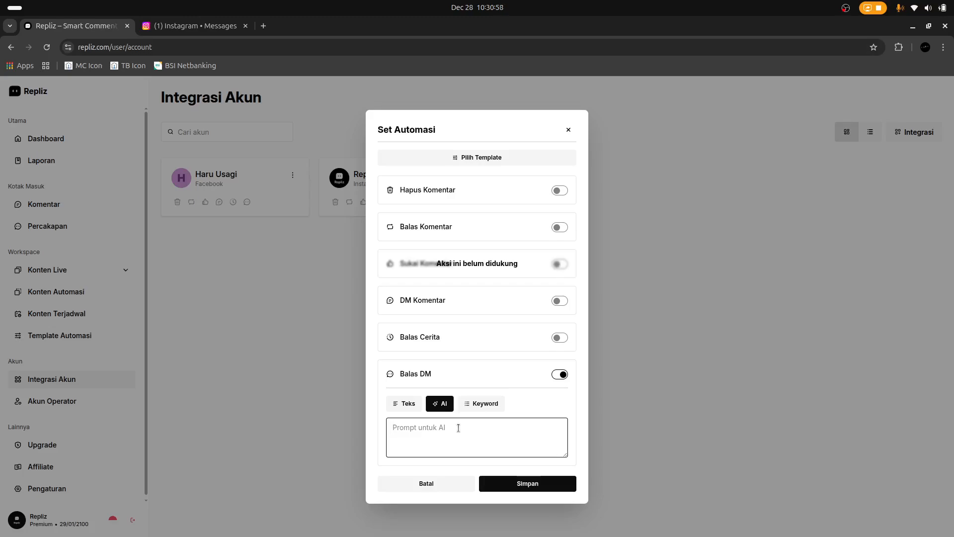
pyautogui.write('Jawab pesan pengguna dengan r')
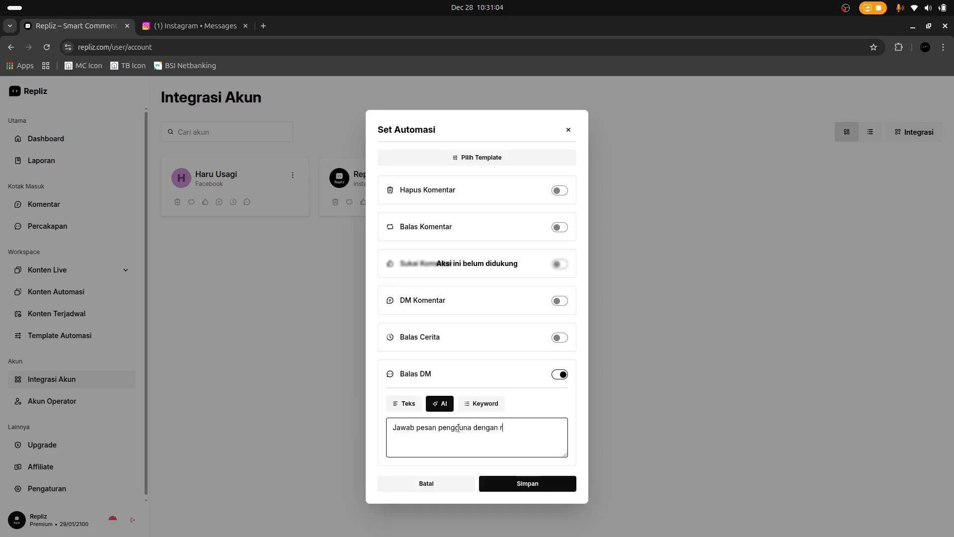
pyautogui.write('amah dan baik. Pastikan jawabannya se')
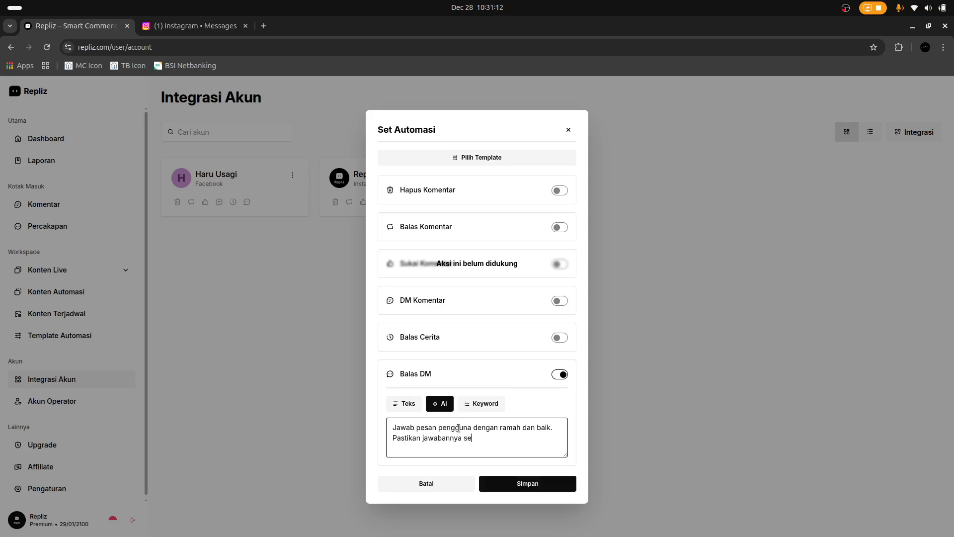
pyautogui.write('suai dengan pertanyaan/pesan dari pengguna.')
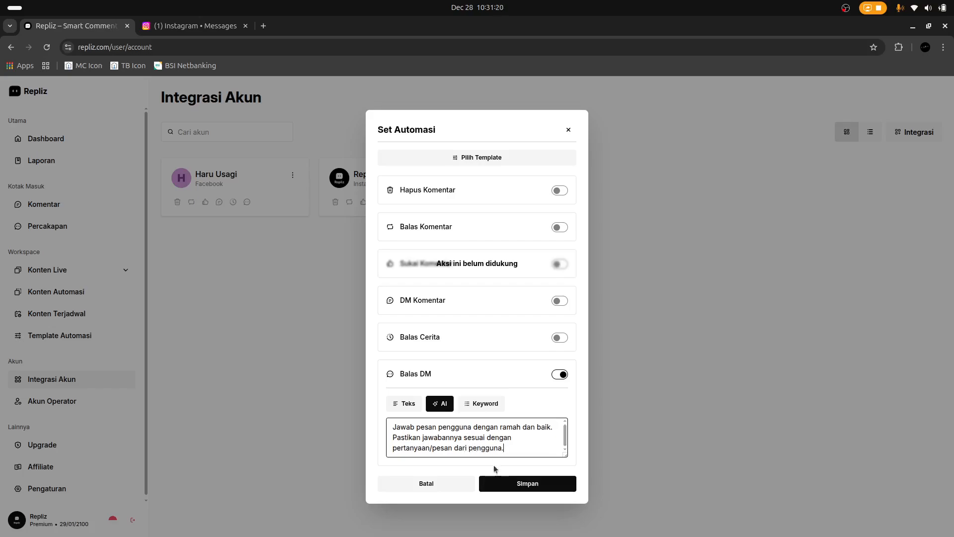
pyautogui.click(379, 411)
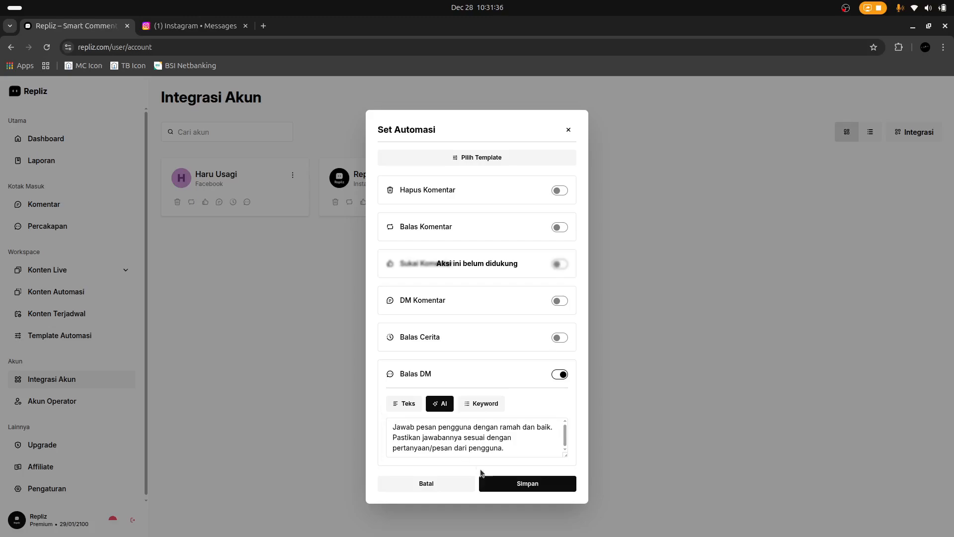
pyautogui.click(528, 484)
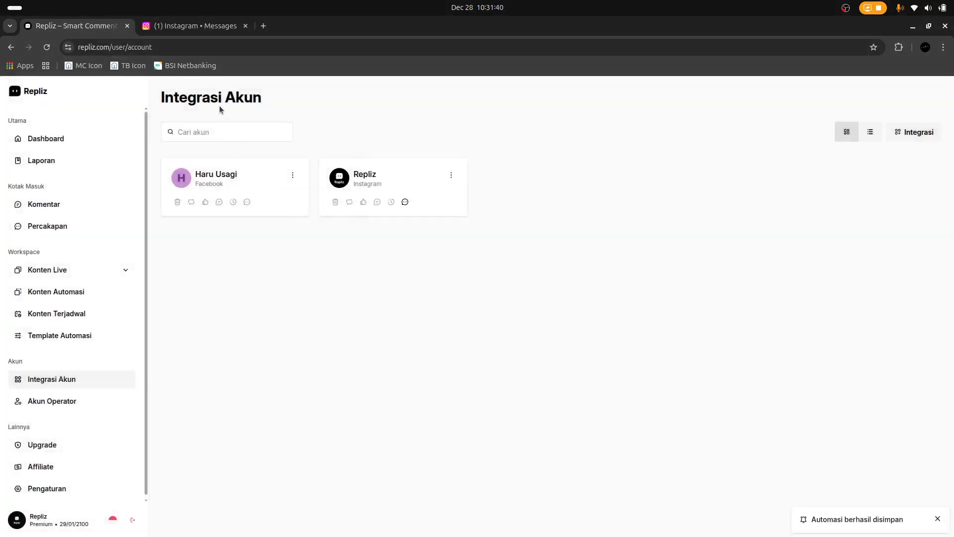
# Switch to Instagram, send "Halo" in the Repliz chat to test the AI automation, and read the reply.
pyautogui.click(190, 26)
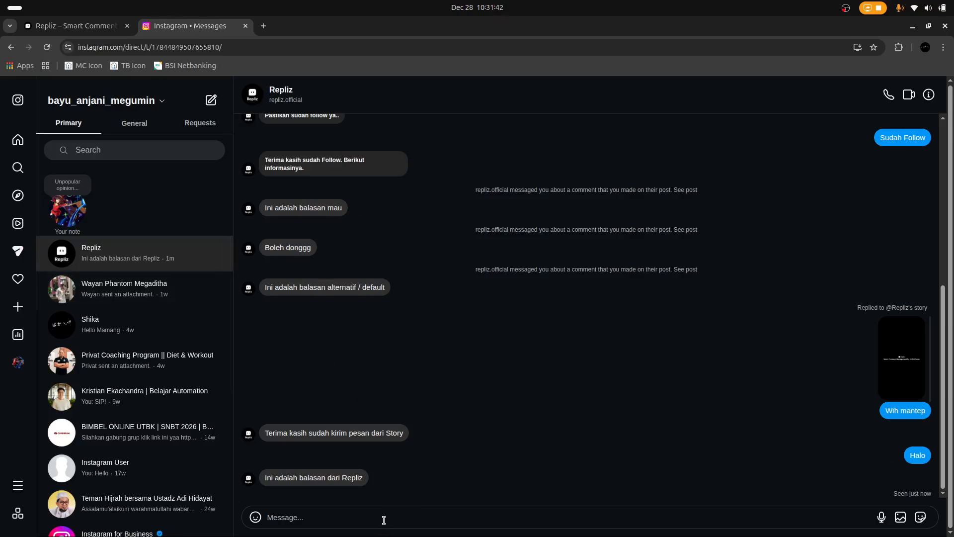
pyautogui.write('Halo')
pyautogui.press('Return')
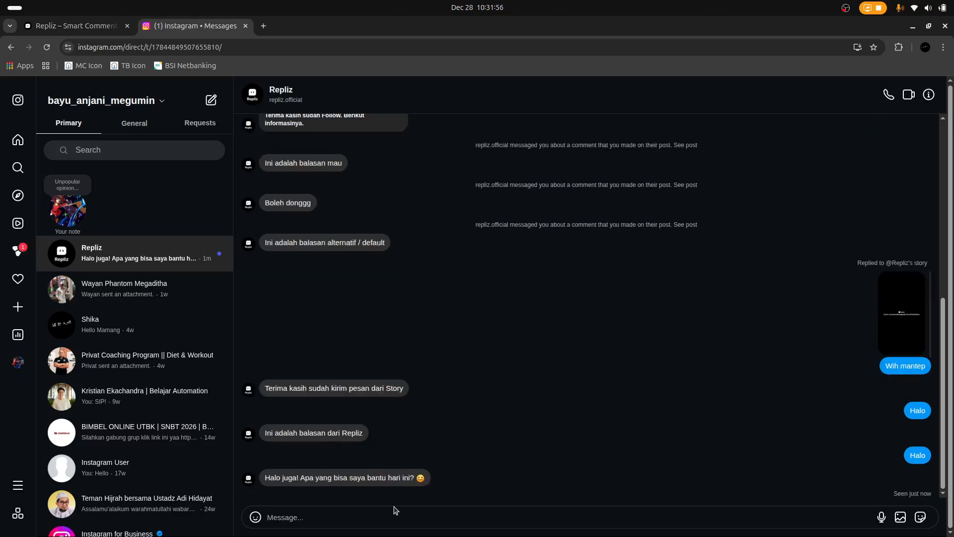
pyautogui.moveTo(264, 481); pyautogui.dragTo(432, 479)
pyautogui.click(423, 444)
# Send "Apa kabar? Saya mau tanya" in the Repliz chat and read the AI reply.
pyautogui.write('Apa kab')
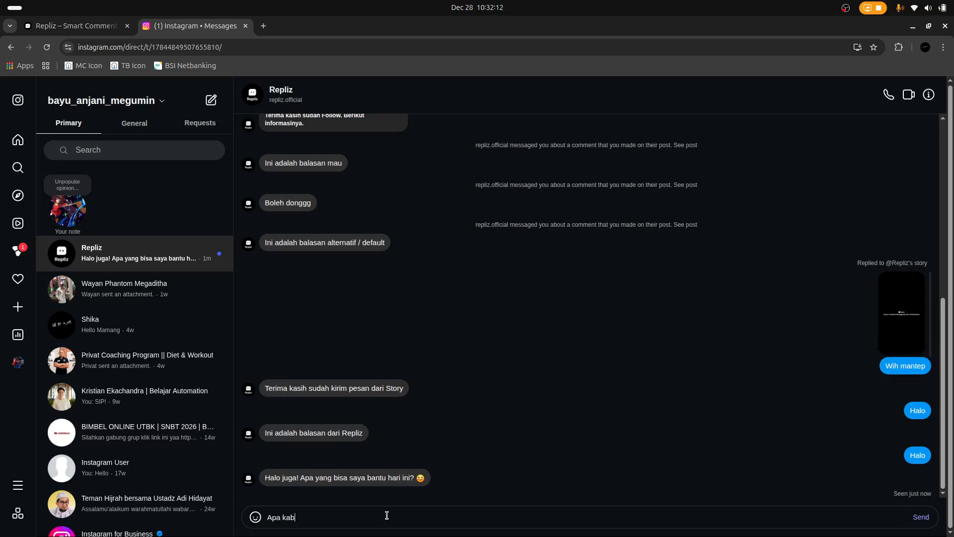
pyautogui.write('ar? Saya mau tanya')
pyautogui.press('Return')
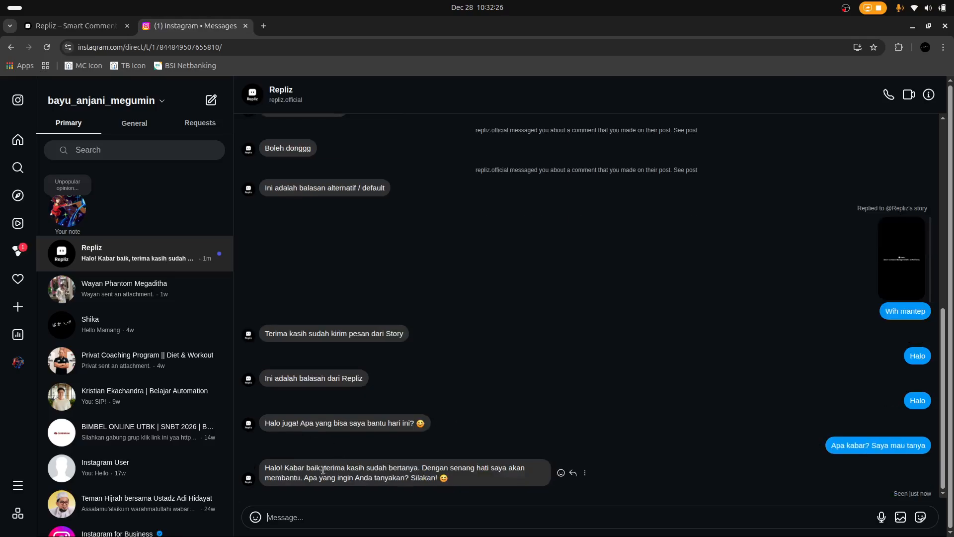
pyautogui.moveTo(264, 468); pyautogui.dragTo(446, 467)
# Switch back to Repliz and examine the latest automatic DM replies in the Laporan Automasi report.
pyautogui.click(99, 29)
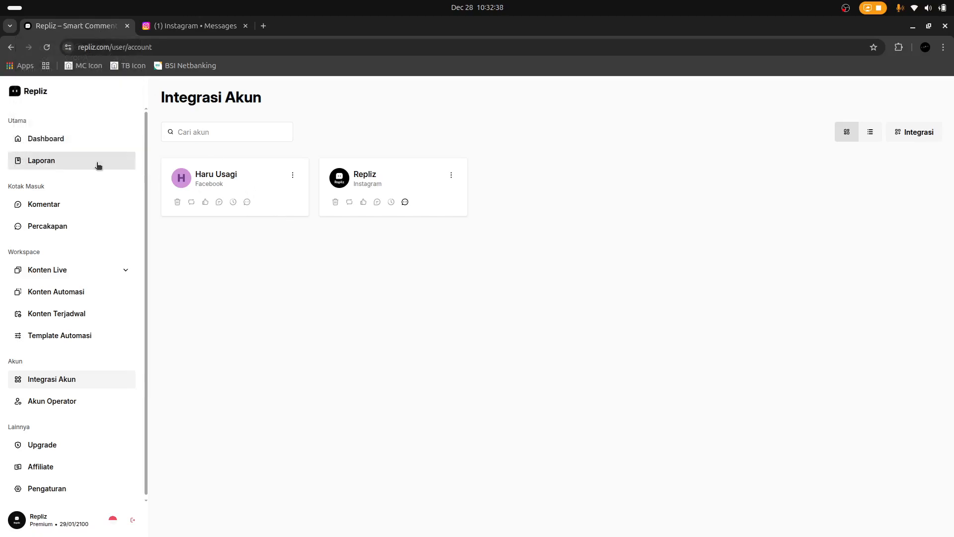
pyautogui.click(58, 161)
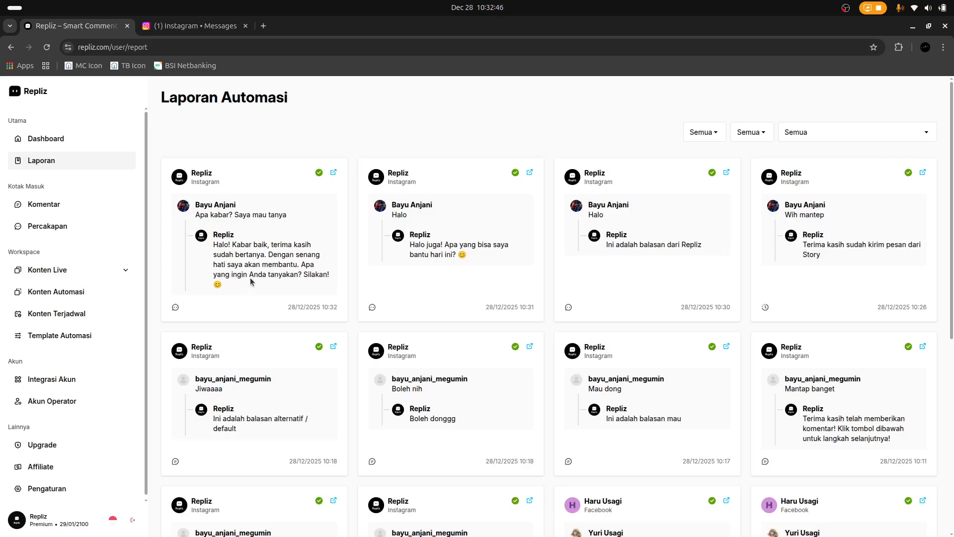
# Reopen the Repliz Instagram account's automation settings from Integrasi Akun and switch Balas DM to Keyword mode.
pyautogui.click(89, 379)
pyautogui.click(450, 176)
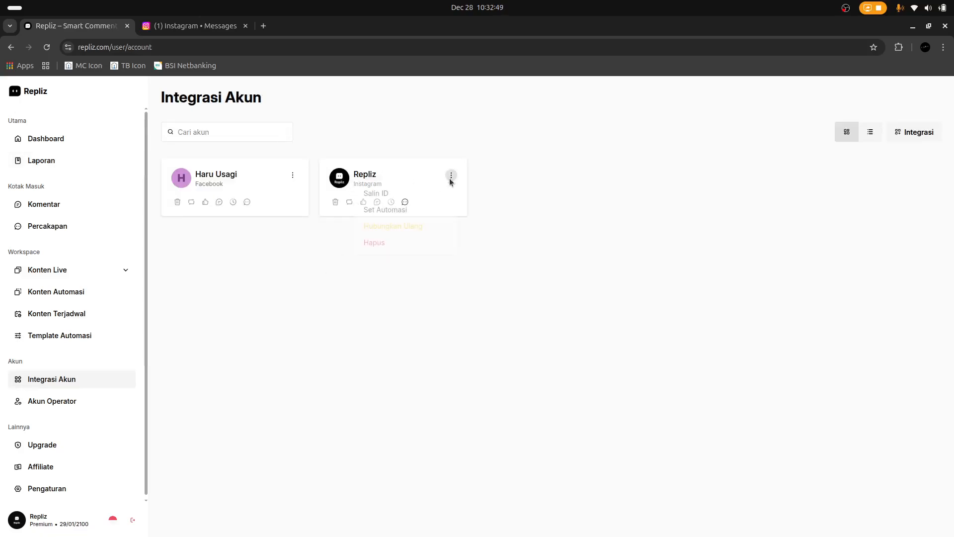
pyautogui.click(407, 210)
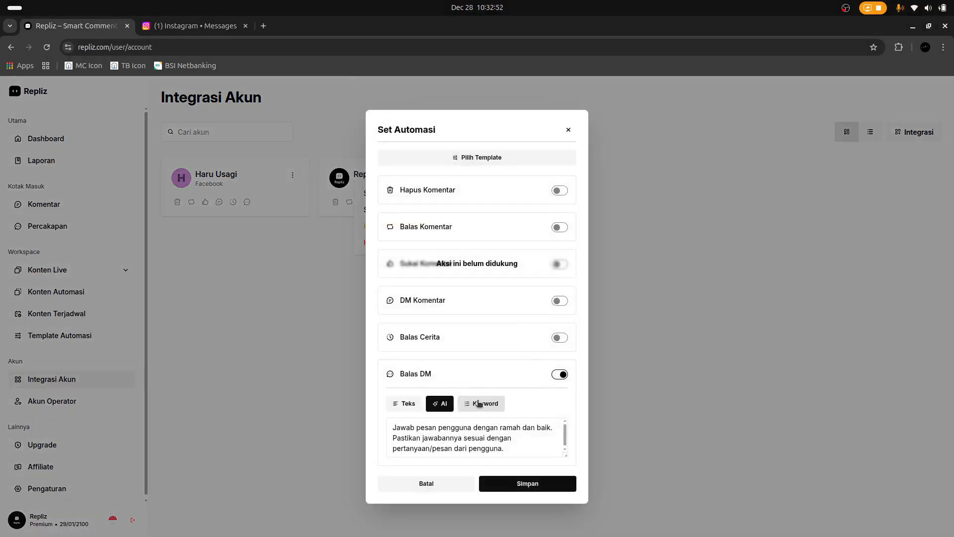
pyautogui.click(478, 403)
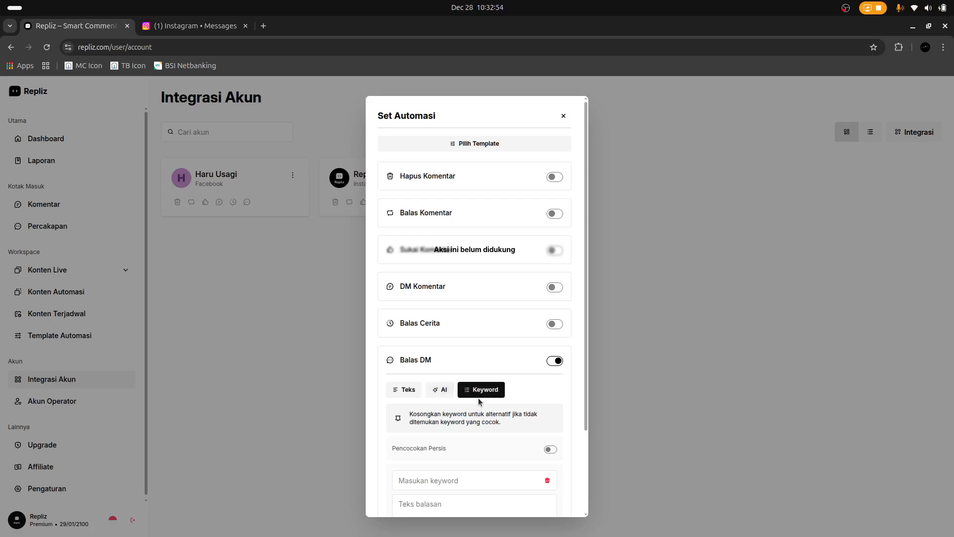
pyautogui.scroll(-3, 474, 370)
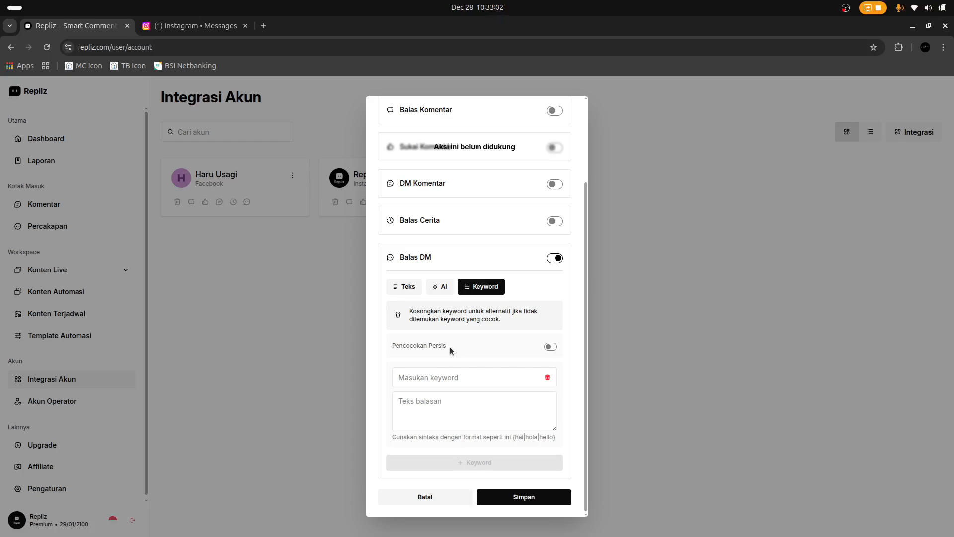
# Set the first keyword to "1" with the reply text "Repliz adalah aplikasi automasi komentar ....".
pyautogui.click(453, 372)
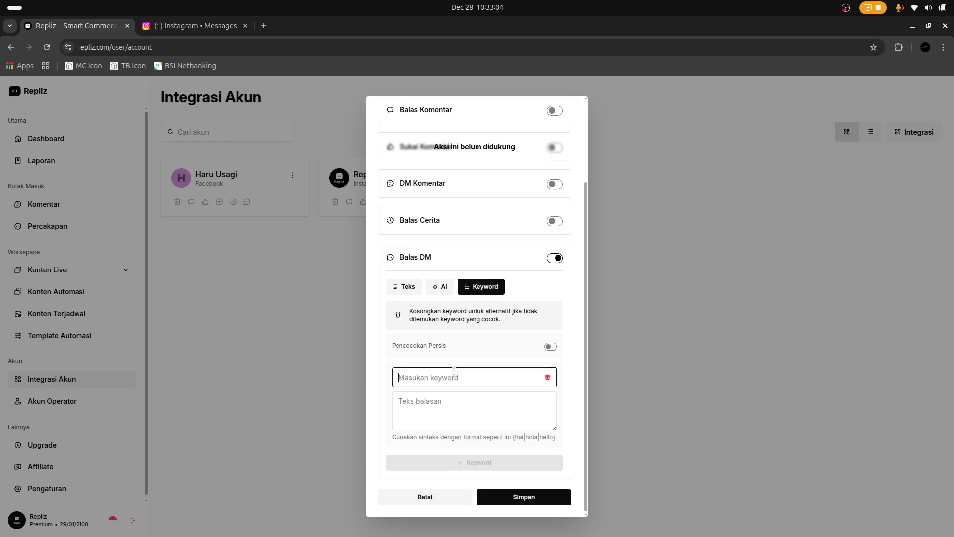
pyautogui.write('1')
pyautogui.click(466, 402)
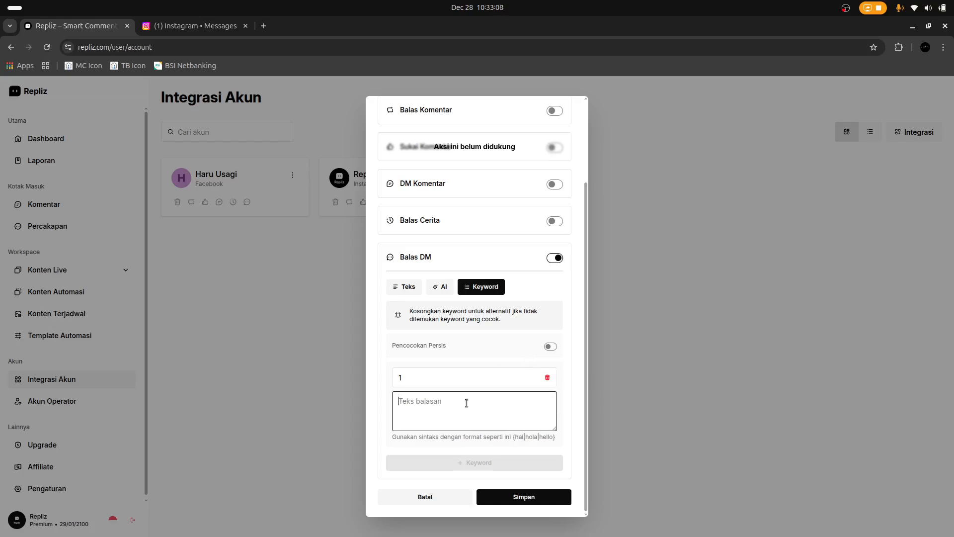
pyautogui.write('Repliz')
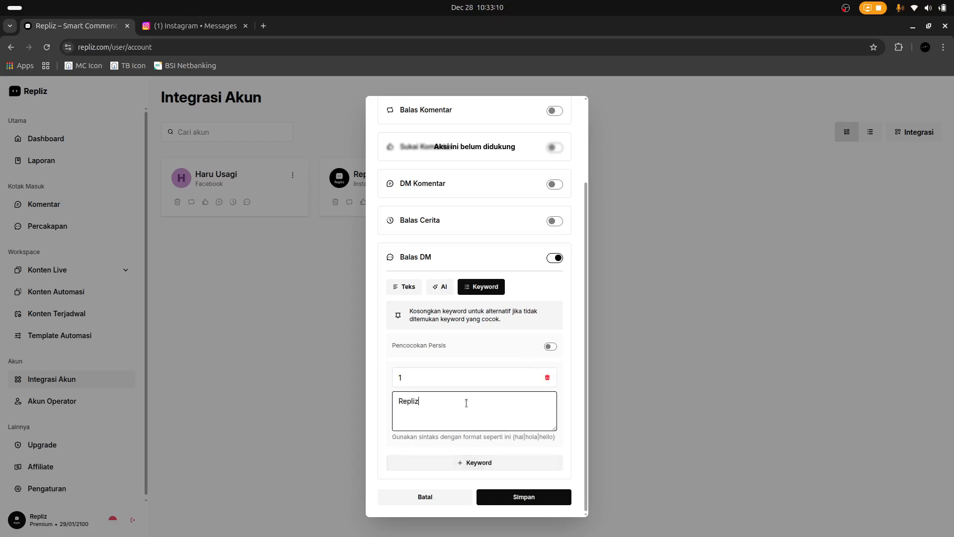
pyautogui.write(' adalah aplikasi ')
pyautogui.write('otom')
pyautogui.hotkey('ctrl', 'shift', 'Left')
pyautogui.write('automasi komentyar')
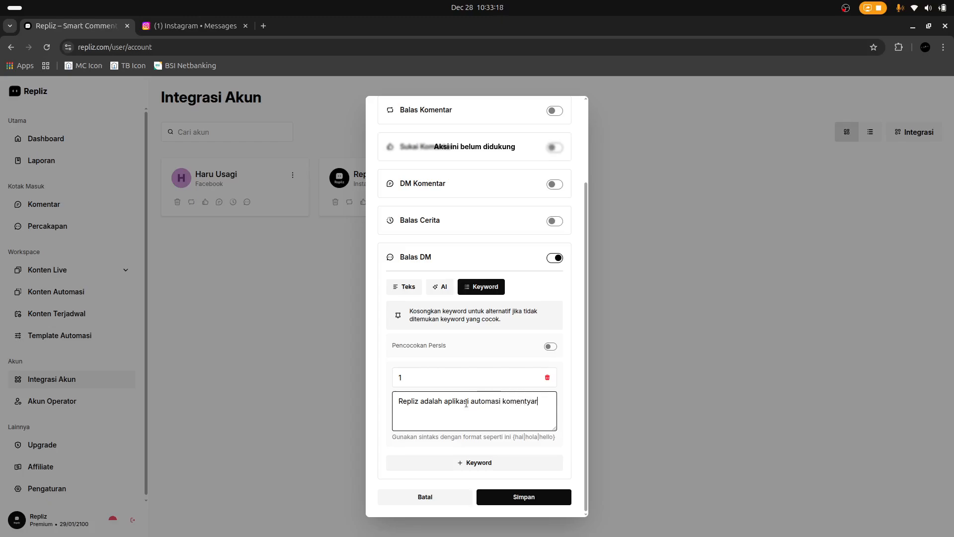
pyautogui.press('BackSpace')
pyautogui.press('BackSpace')
pyautogui.press('BackSpace')
pyautogui.write('ar ....')
pyautogui.click(449, 378)
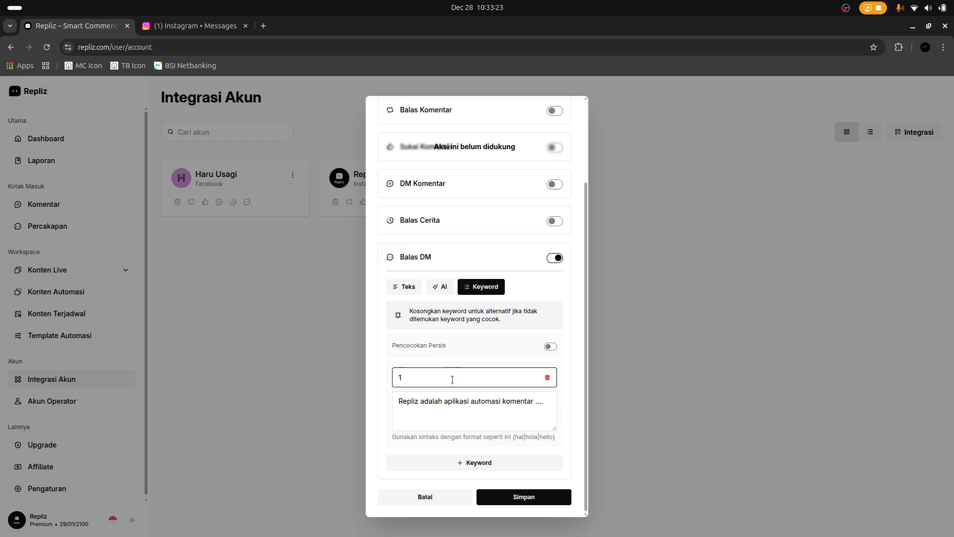
# Add a second keyword "2" with the reply "Repliz punya beberapa paket mulai dari Free, Standard dan Premum".
pyautogui.click(477, 463)
pyautogui.scroll(-2, 477, 447)
pyautogui.click(448, 379)
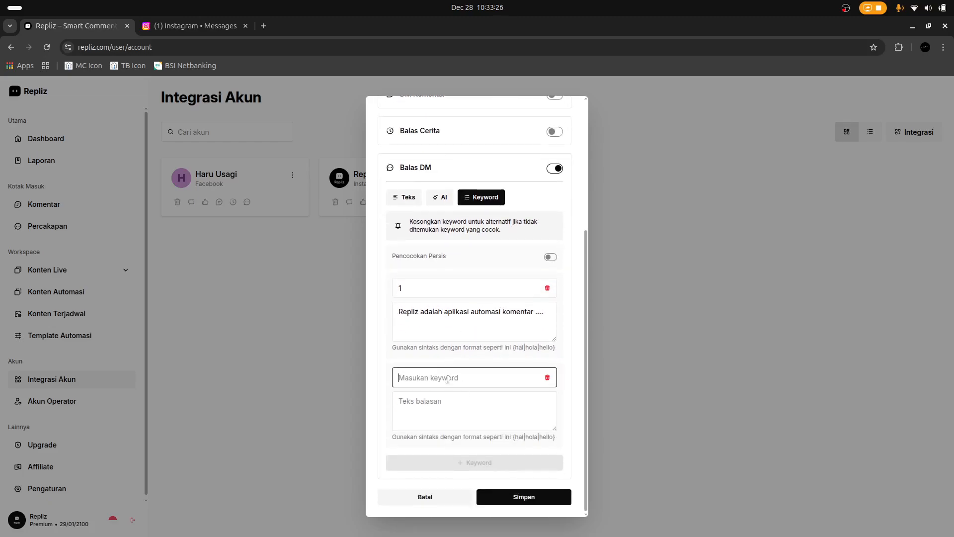
pyautogui.write('2')
pyautogui.click(449, 414)
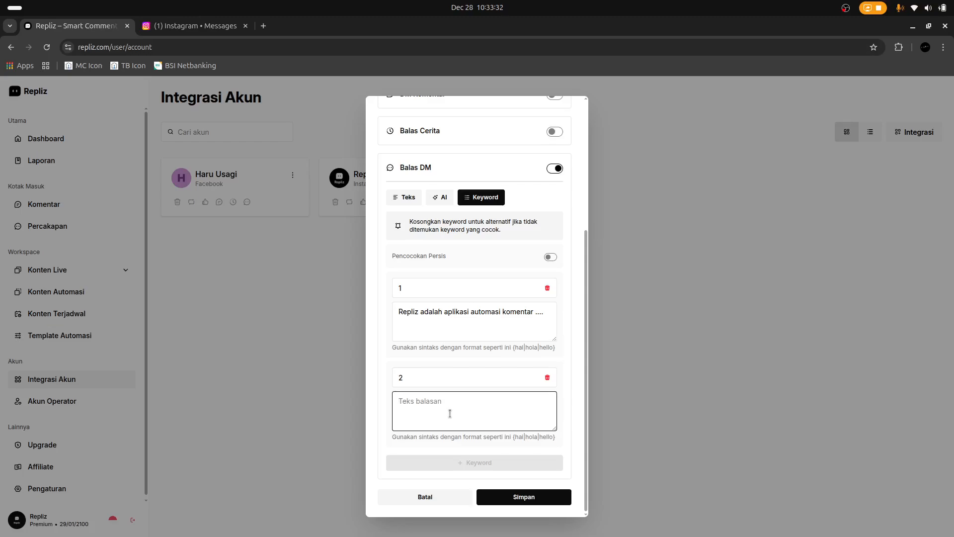
pyautogui.write('Kenapa')
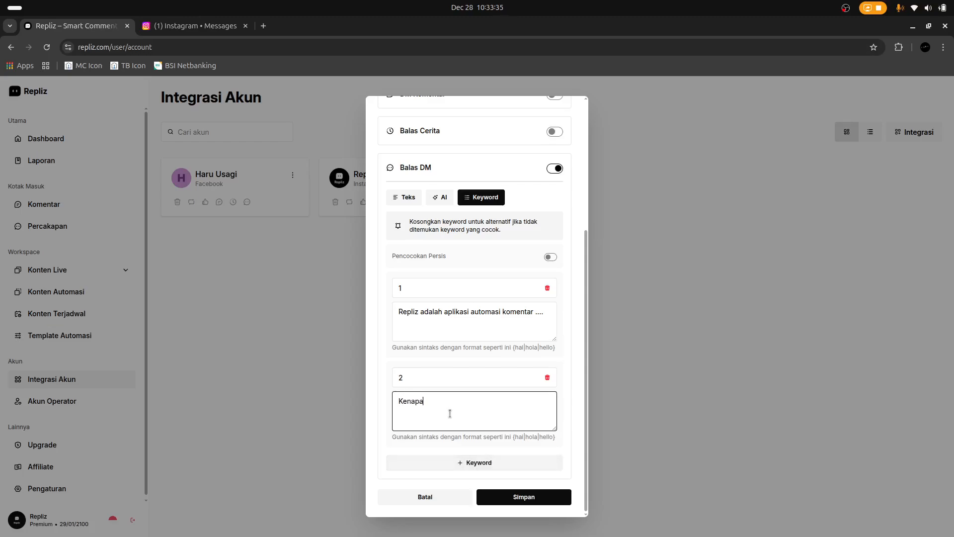
pyautogui.hotkey('ctrl', 'BackSpace')
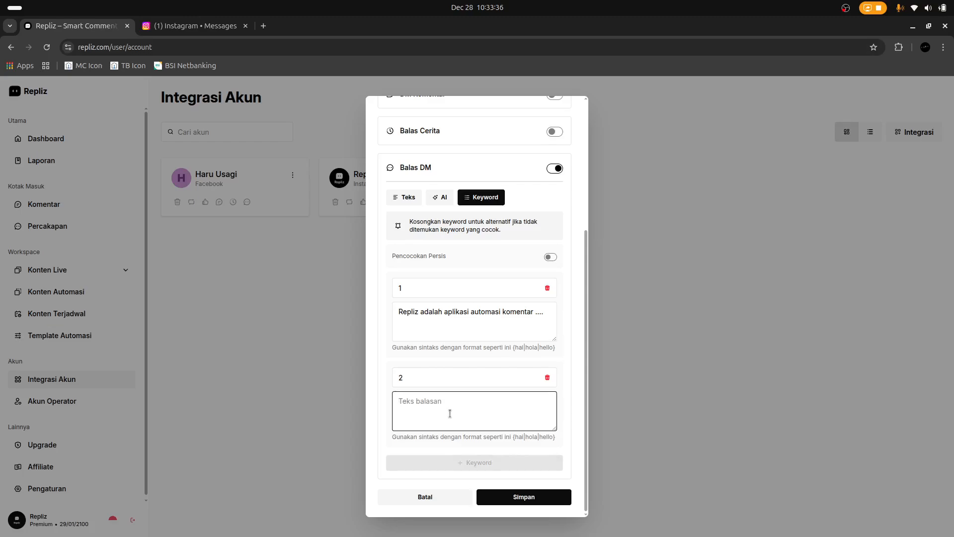
pyautogui.write('Repliz puny')
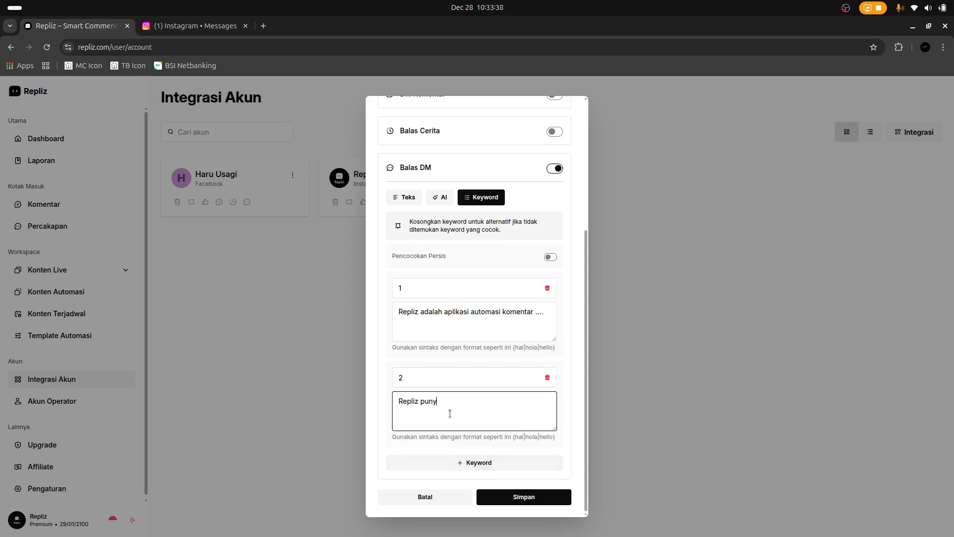
pyautogui.write('a beberapa paket mulai dari Free, Standa')
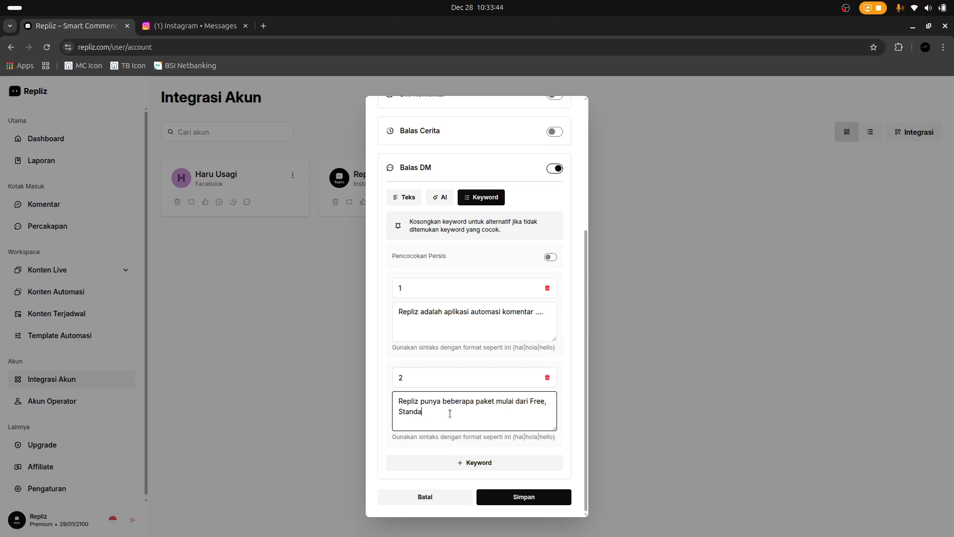
pyautogui.write('rd dan Preemiku')
pyautogui.doubleClick(450, 413)
pyautogui.write('Premium')
# Add a third keyword entry and review the note about empty keywords against keywords 1 and 2.
pyautogui.click(466, 462)
pyautogui.scroll(-3, 465, 398)
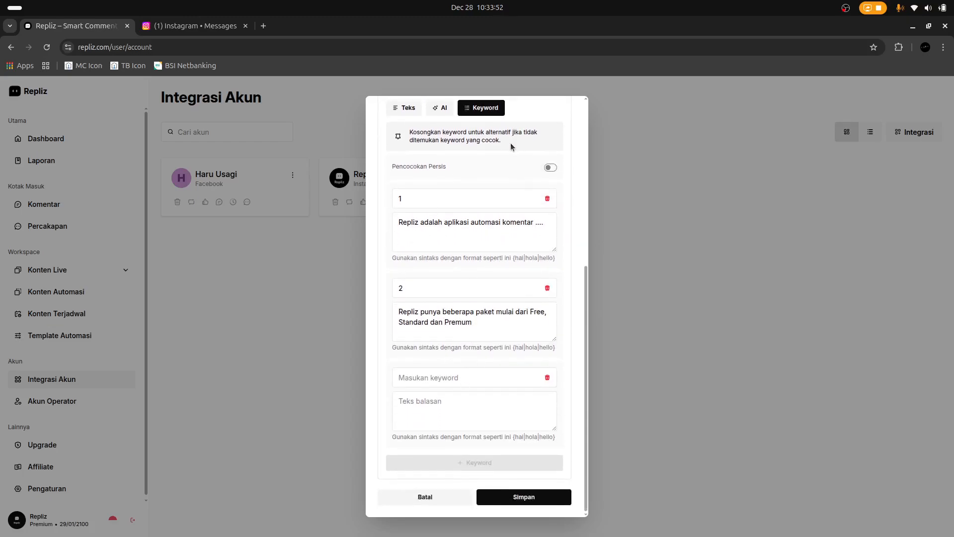
pyautogui.moveTo(507, 142); pyautogui.dragTo(405, 137)
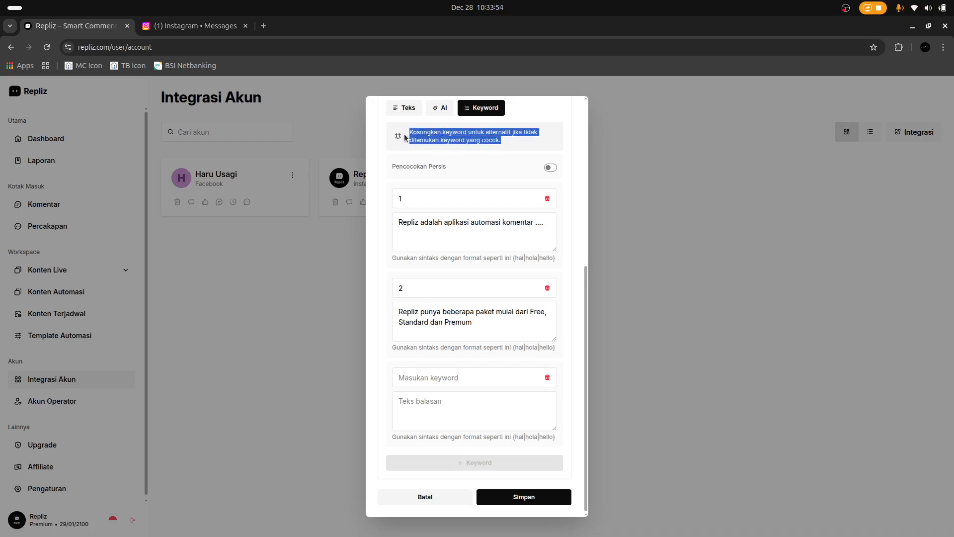
pyautogui.click(444, 207)
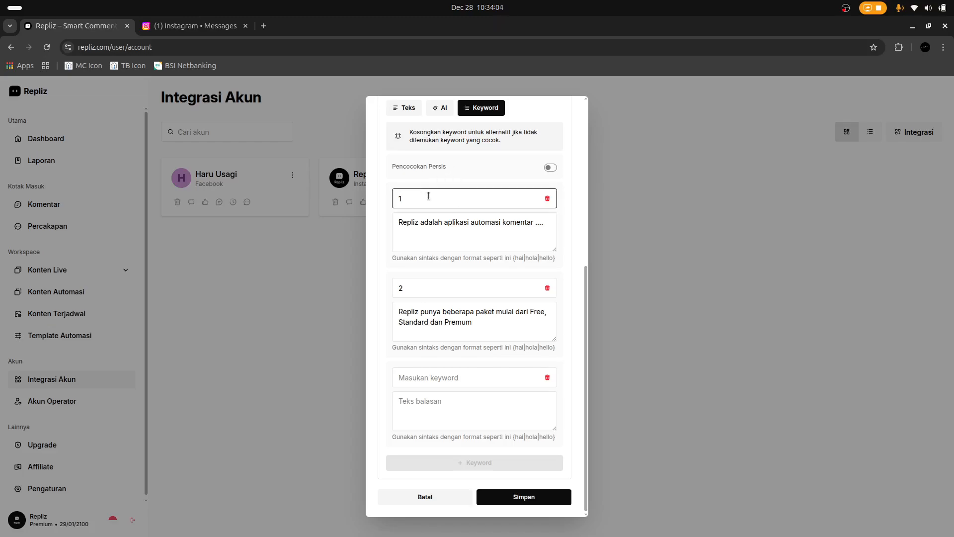
pyautogui.moveTo(425, 200); pyautogui.dragTo(390, 204)
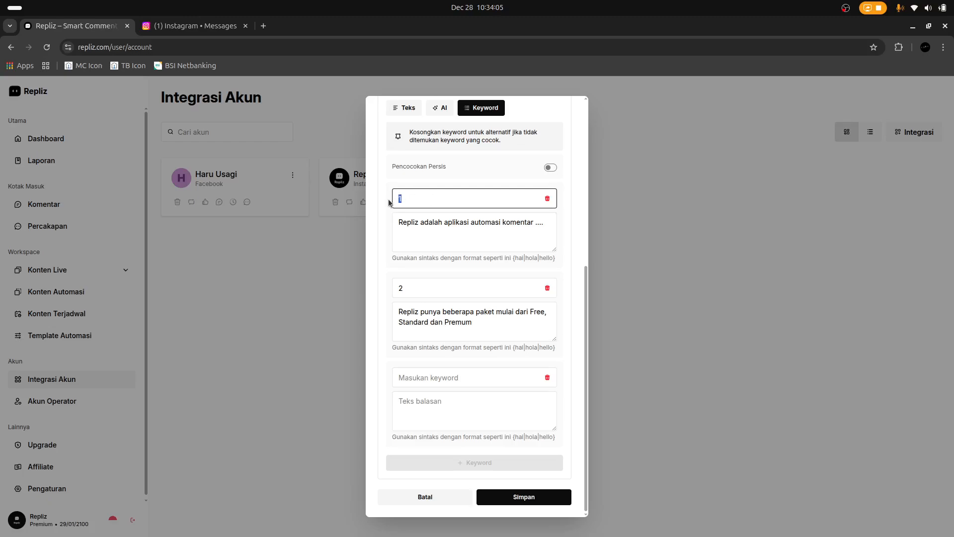
pyautogui.click(424, 296)
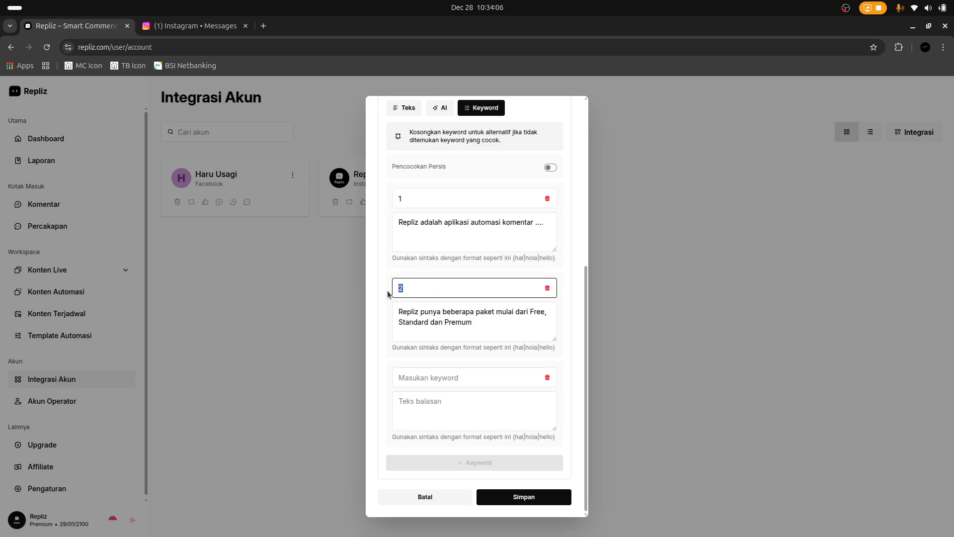
# Enter "Balasan ALternatif" as the third entry's reply, leave its keyword empty, and review the other keywords.
pyautogui.click(453, 413)
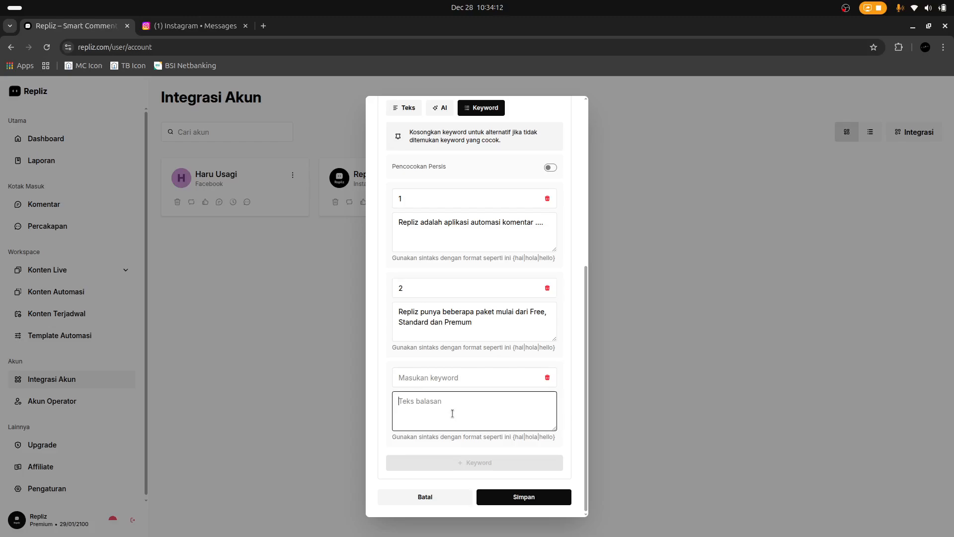
pyautogui.write('Balasan ALternatif')
pyautogui.click(452, 376)
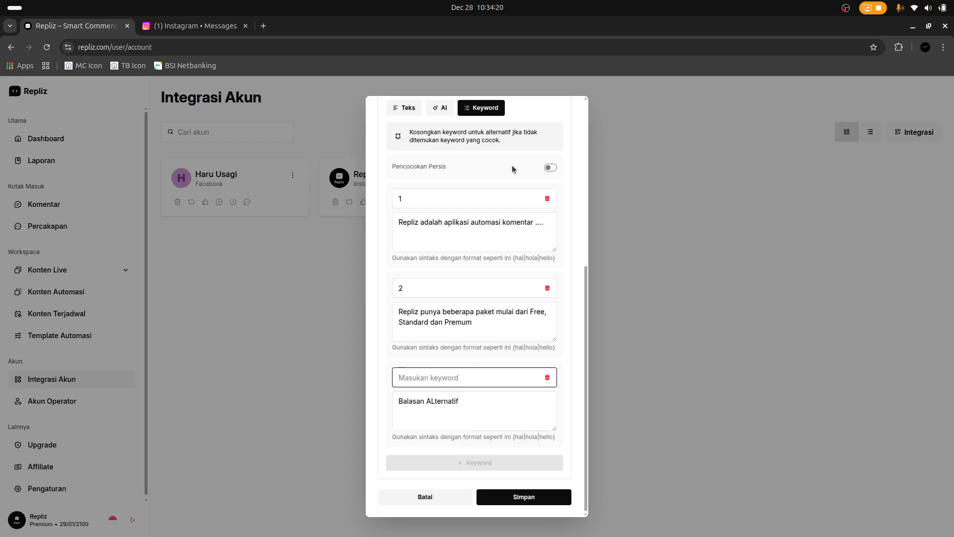
pyautogui.click(476, 407)
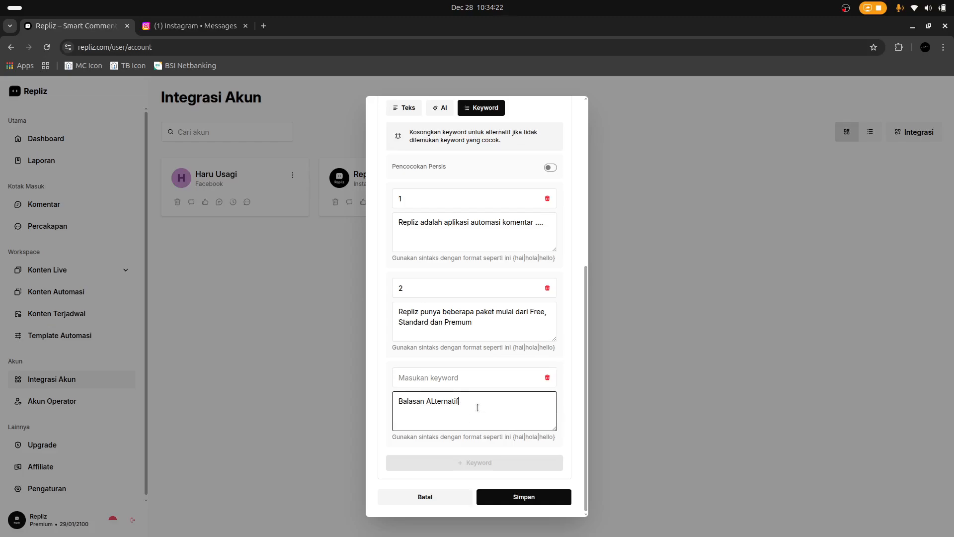
pyautogui.click(432, 284)
pyautogui.click(438, 196)
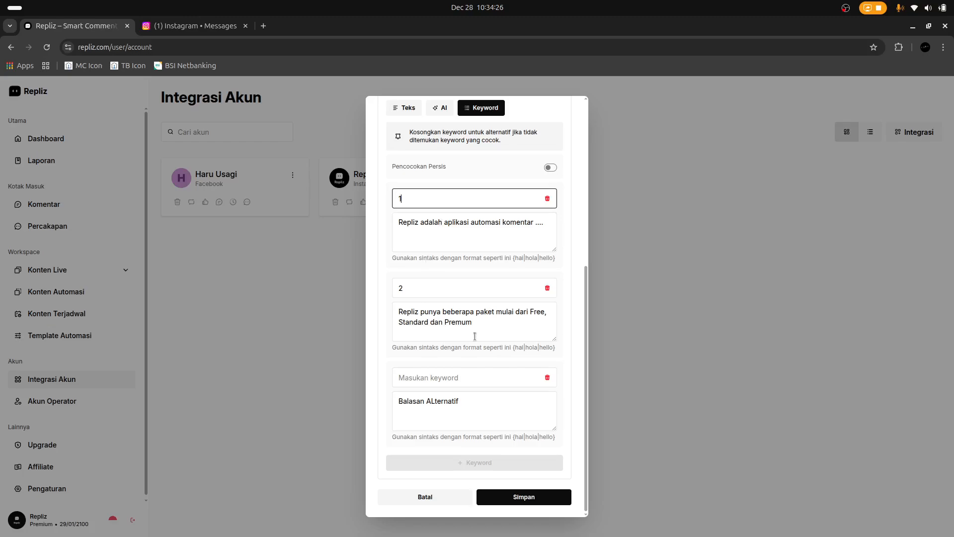
# Replace the empty-keyword reply with "Halo! Selamat datang di Repliz." and a second line "Silahkan kirim pesan dengan text berikut".
pyautogui.click(502, 425)
pyautogui.hotkey('ctrl', 'a')
pyautogui.press('BackSpace')
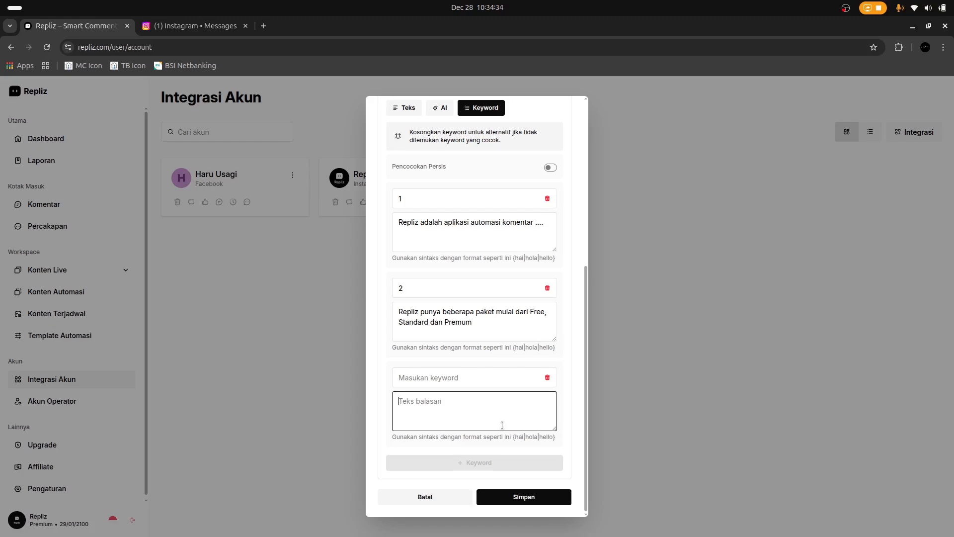
pyautogui.write('Halo! Selamat datang di Repliz.')
pyautogui.press('Return')
pyautogui.write('Salah')
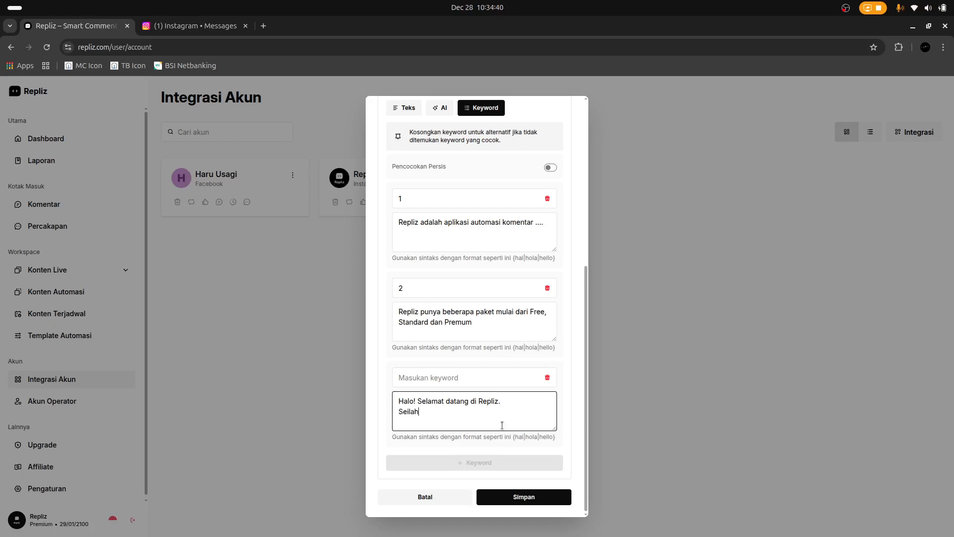
pyautogui.hotkey('ctrl', 'shift', 'Left')
pyautogui.write('Silahkan kirim pesan dengan text beriku')
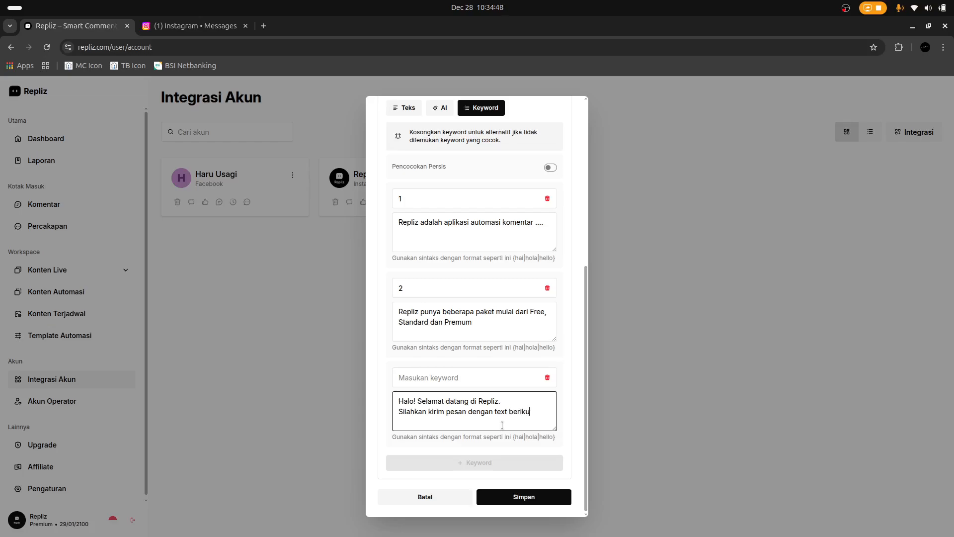
# Enlarge the fallback reply's text area and change "pesan" to "nomor" in its second line.
pyautogui.moveTo(556, 428); pyautogui.dragTo(557, 483)
pyautogui.hotkey('shift', 'ctrl', 'Left')
pyautogui.hotkey('shift', 'ctrl', 'Left')
pyautogui.hotkey('shift', 'ctrl', 'Left')
pyautogui.hotkey('shift', 'ctrl', 'Left')
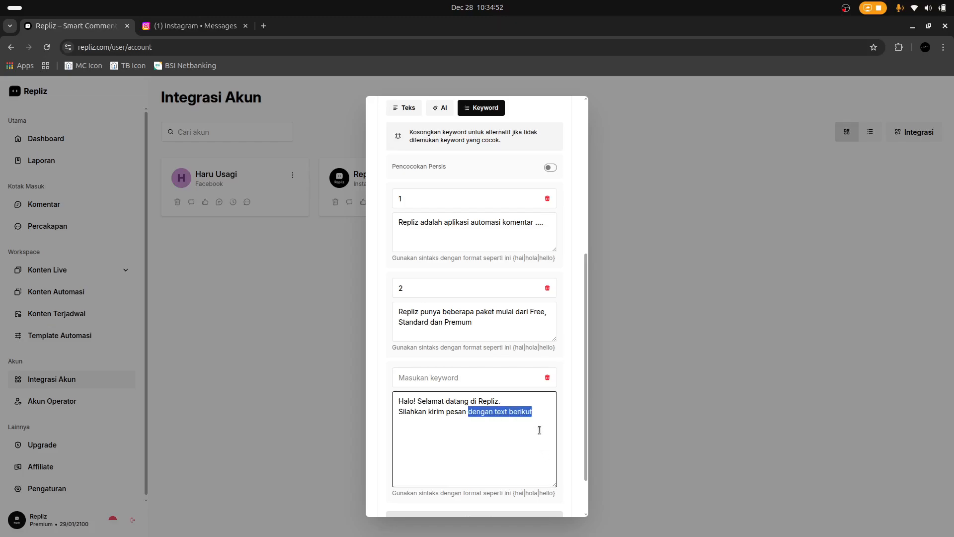
pyautogui.press('Left')
pyautogui.hotkey('shift', 'ctrl', 'Right')
pyautogui.write('nomor')
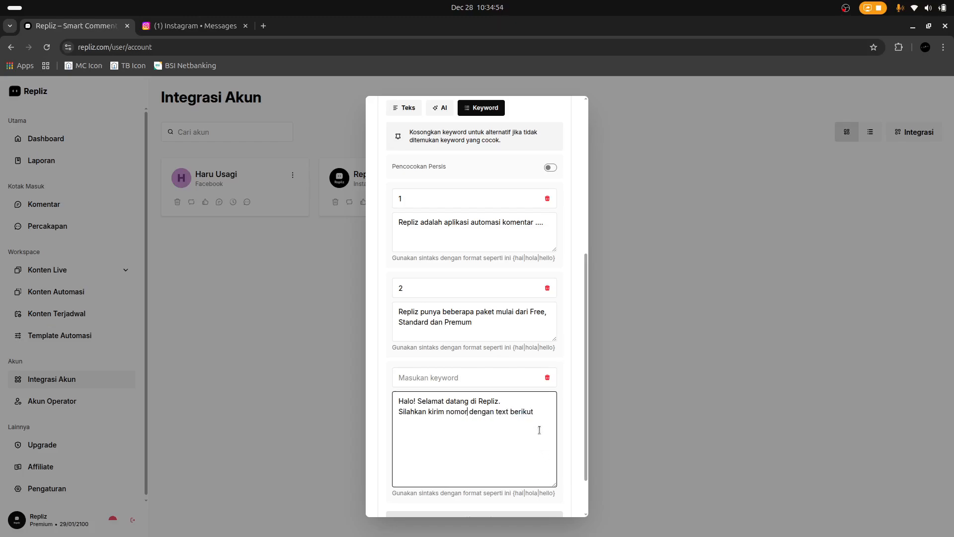
# Add the lines "1 untuk penjelasan Repliz" and "2 untuk penjelasan paket Repliz" below a blank line in the fallback reply.
pyautogui.hotkey('shift', 'ctrl', 'Right')
pyautogui.hotkey('shift', 'ctrl', 'Right')
pyautogui.hotkey('shift', 'ctrl', 'Right')
pyautogui.press('Right')
pyautogui.write('1. ')
pyautogui.write('untuk ')
pyautogui.write('penjelasan Re')
pyautogui.write('pl')
pyautogui.write('iz')
pyautogui.press('Return')
pyautogui.write('2. untuk')
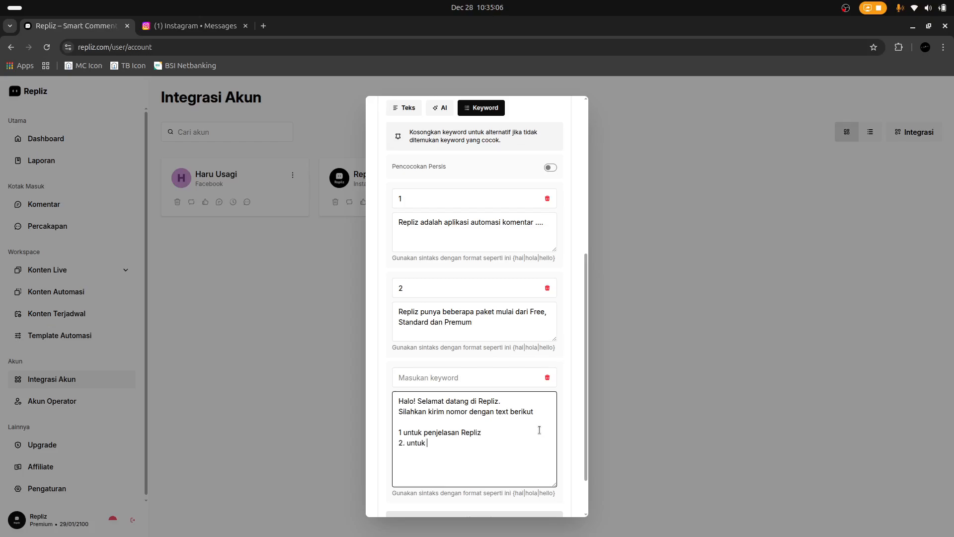
pyautogui.press('BackSpace')
pyautogui.press('BackSpace')
pyautogui.press('BackSpace')
pyautogui.press('BackSpace')
pyautogui.press('BackSpace')
pyautogui.press('BackSpace')
pyautogui.press('BackSpace')
pyautogui.press('BackSpace')
pyautogui.write('untuk penjelasan paket Repliz')
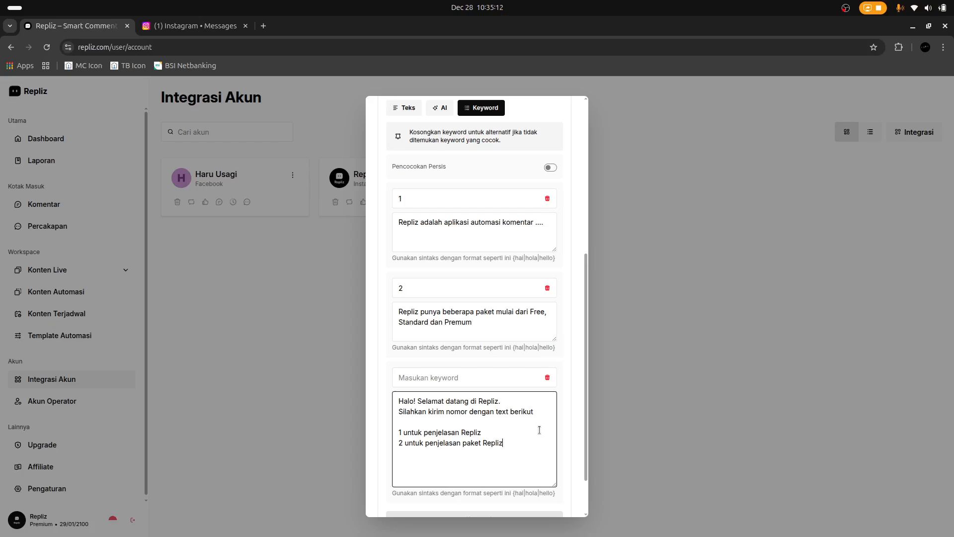
pyautogui.click(571, 422)
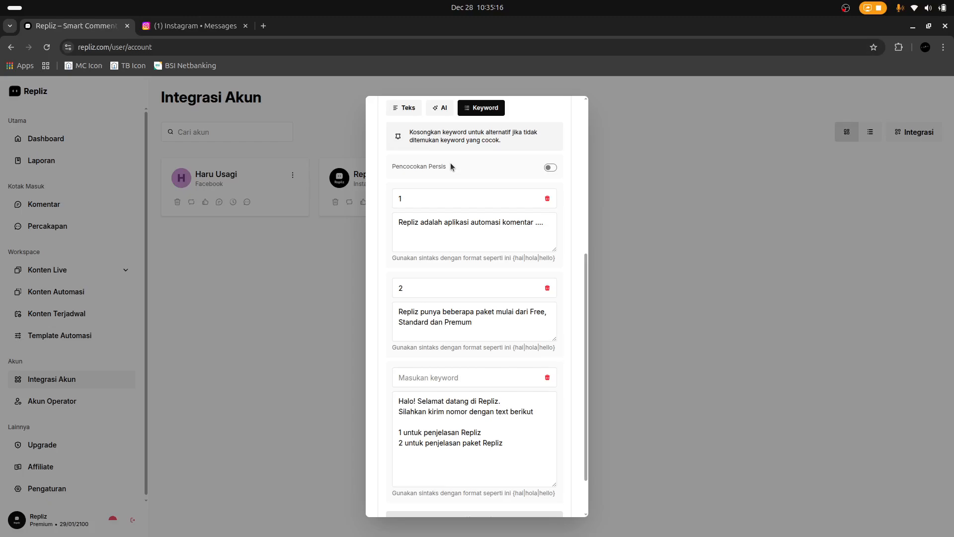
# Turn on Pencocokan Persis for the keywords, shrink the fallback reply's text area, and save the automation.
pyautogui.click(550, 167)
pyautogui.moveTo(412, 198); pyautogui.dragTo(388, 203)
pyautogui.click(396, 275)
pyautogui.scroll(-2, 441, 369)
pyautogui.moveTo(555, 429); pyautogui.dragTo(554, 403)
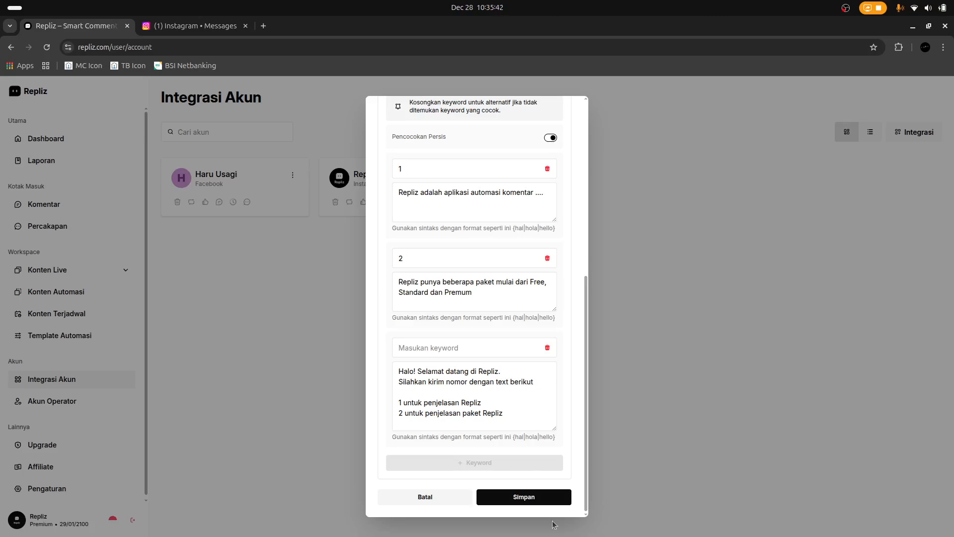
pyautogui.click(526, 499)
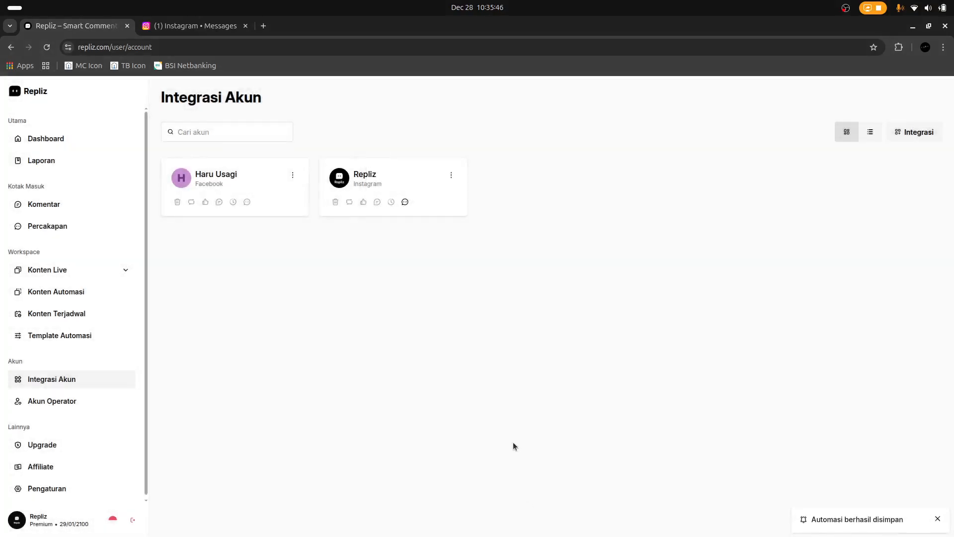
# Switch to Instagram, send "Halo" in the Repliz chat to test the fallback reply, and read the response.
pyautogui.click(194, 25)
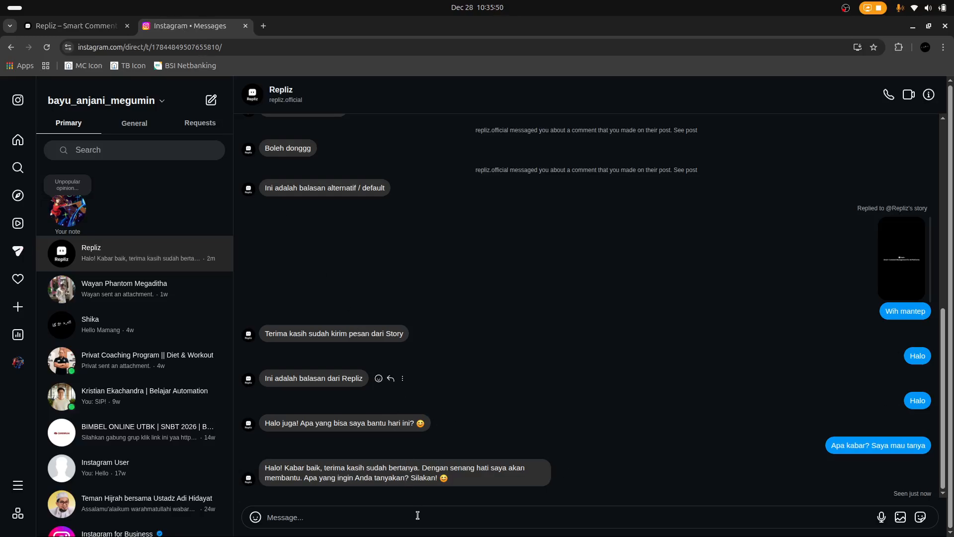
pyautogui.write('Halo')
pyautogui.press('Return')
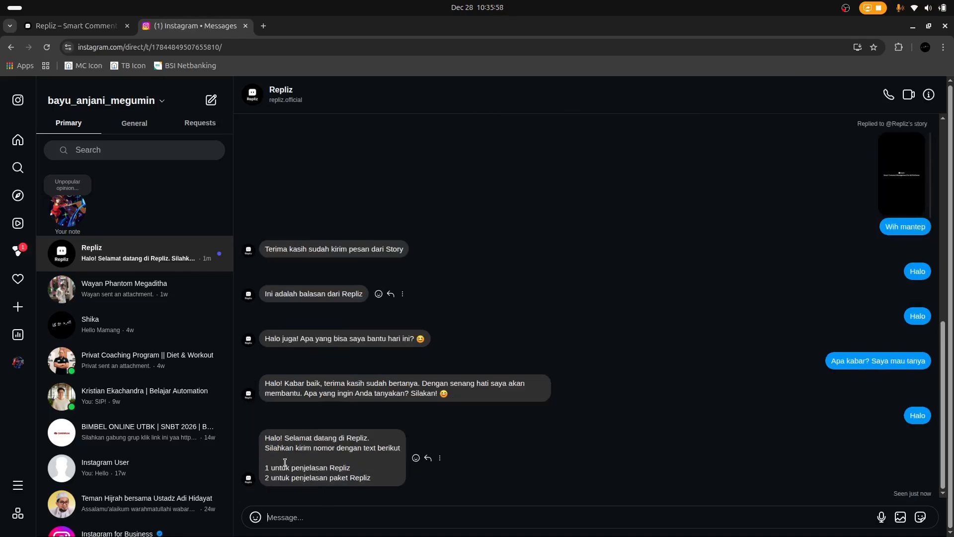
pyautogui.moveTo(265, 437); pyautogui.dragTo(372, 478)
# Send "1" in the Repliz chat to test the first keyword and read the automatic reply.
pyautogui.click(384, 521)
pyautogui.write('1')
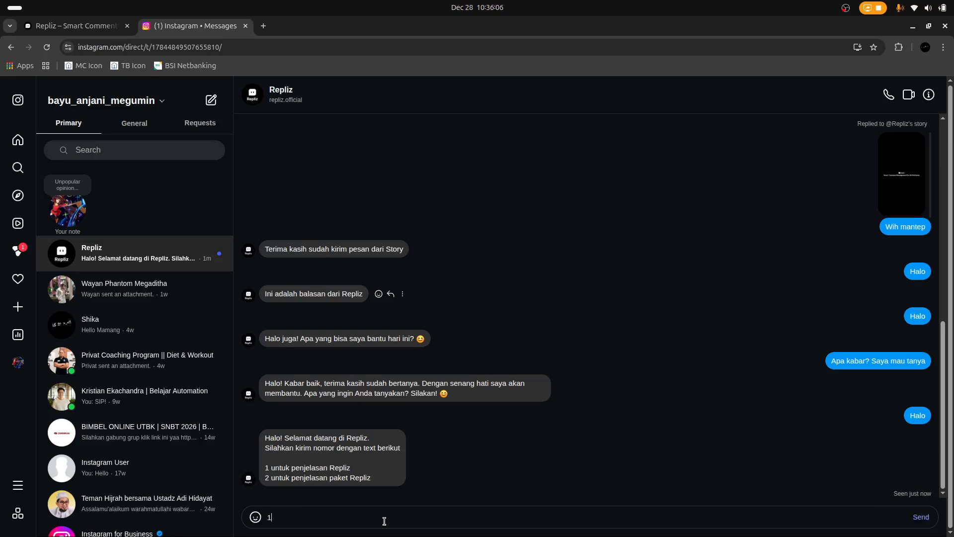
pyautogui.press('Return')
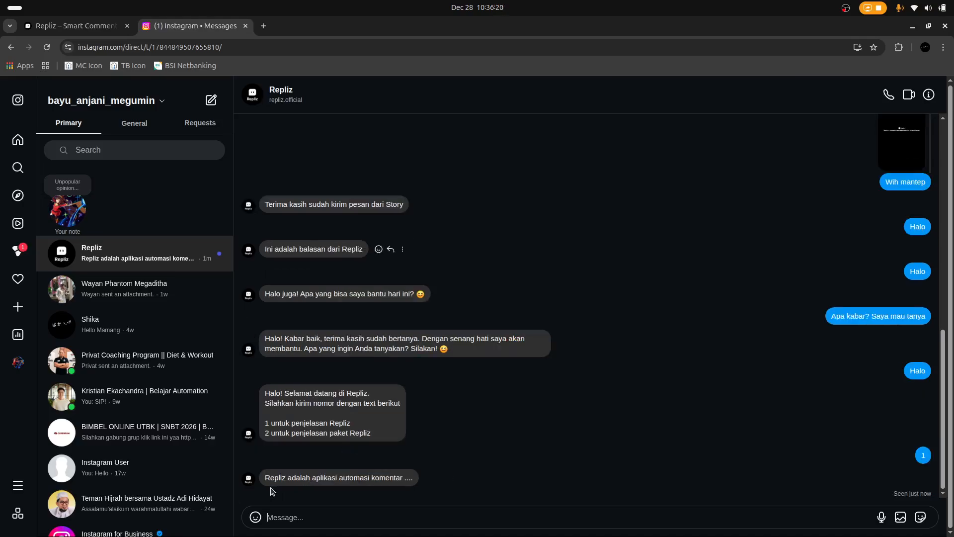
pyautogui.moveTo(265, 477); pyautogui.dragTo(412, 478)
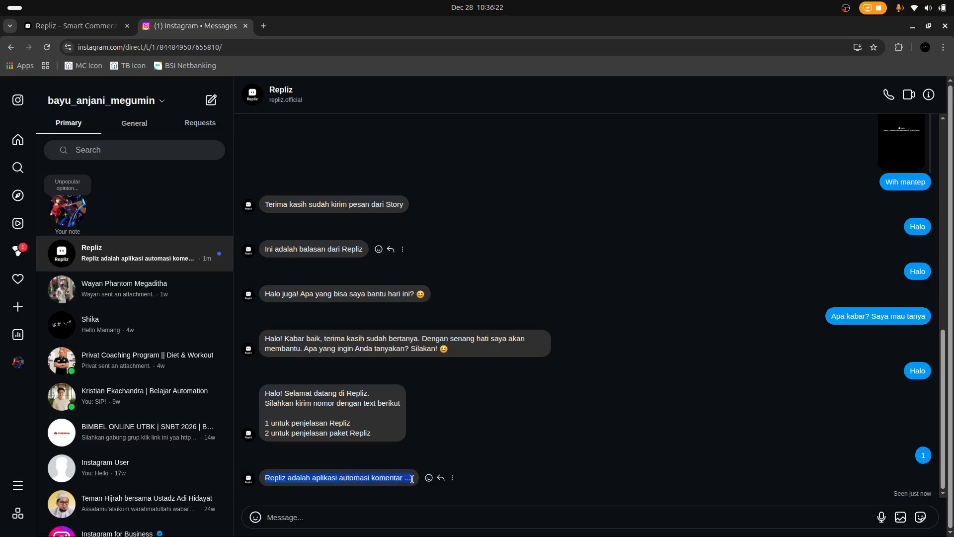
# Send "2" in the Repliz chat to test the second keyword's automatic reply.
pyautogui.click(338, 517)
pyautogui.write('2')
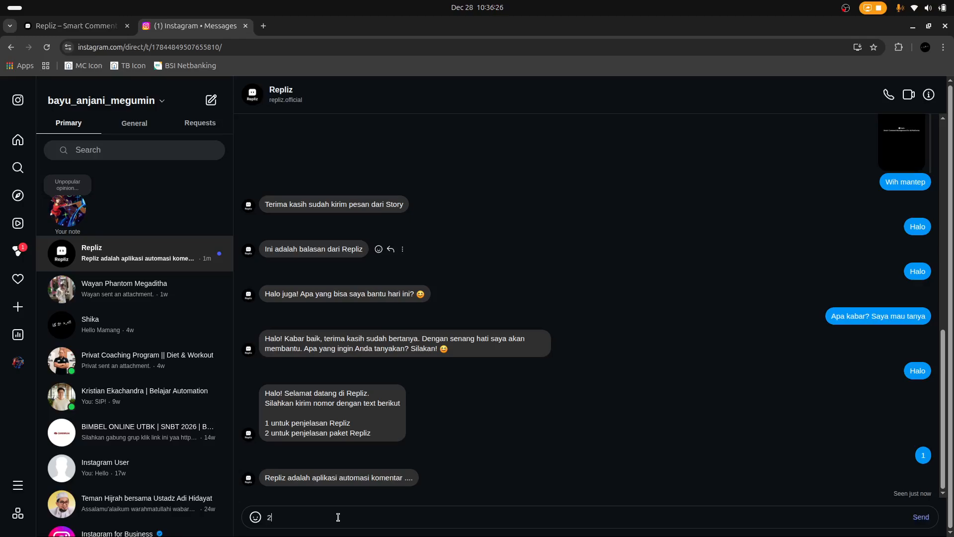
pyautogui.press('Return')
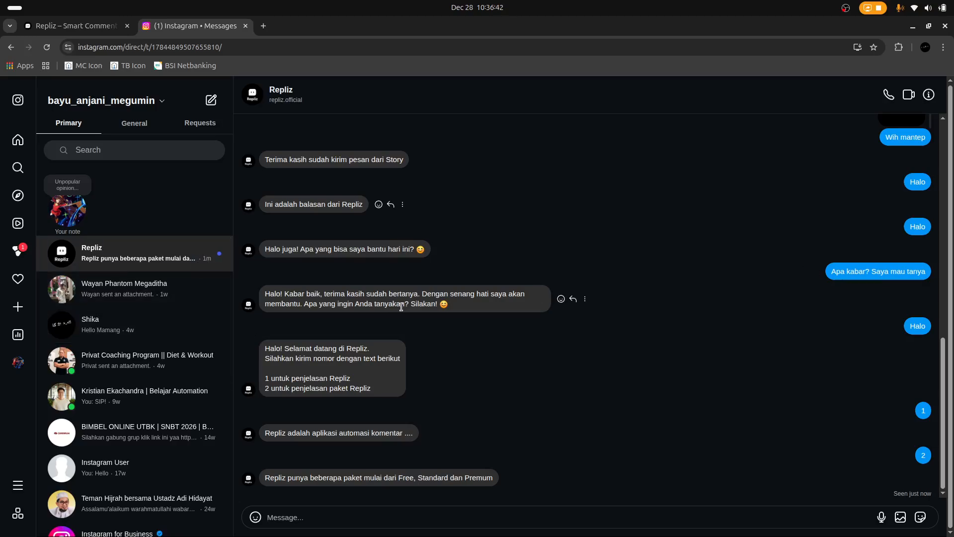
# Switch to Repliz, review the Balas DM keyword settings in the Instagram account's automation, and close them without saving.
pyautogui.click(85, 19)
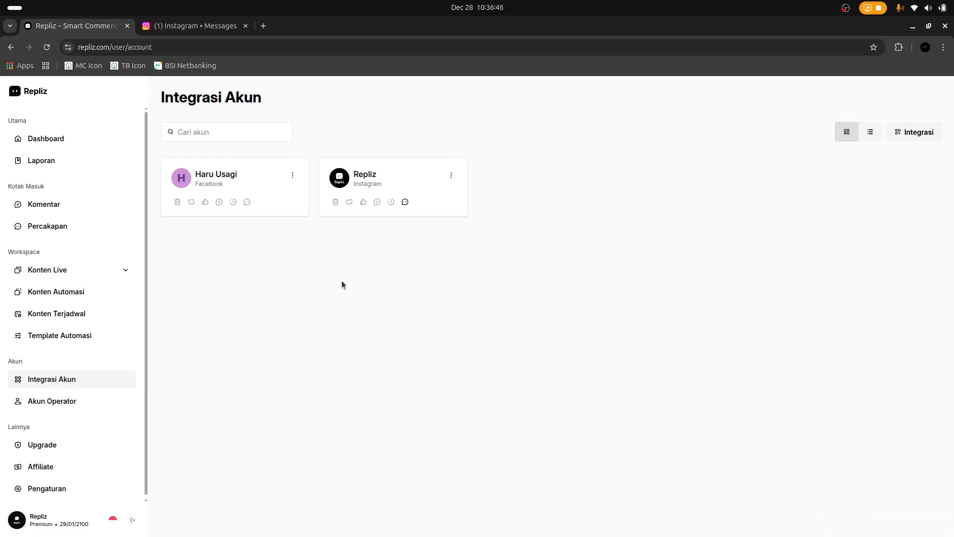
pyautogui.click(451, 175)
pyautogui.click(419, 209)
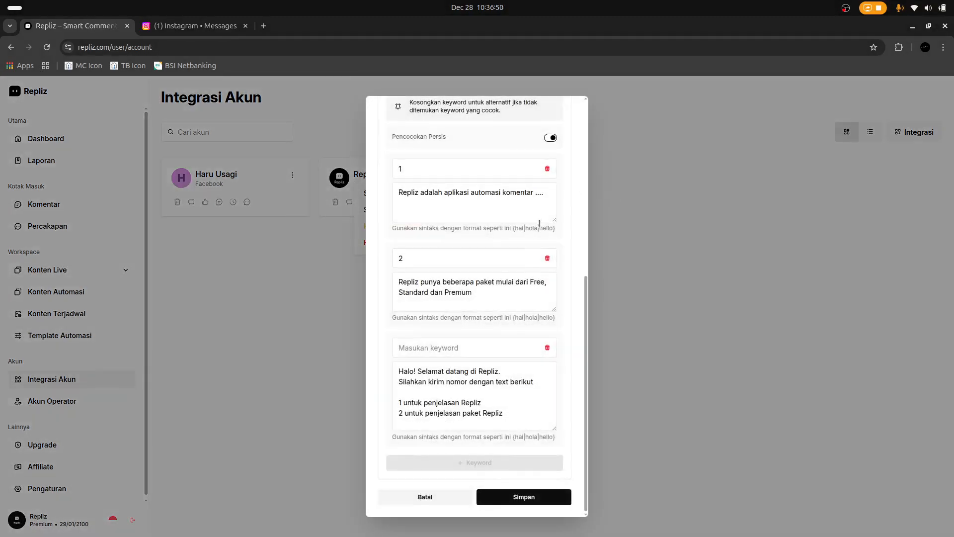
pyautogui.scroll(10, 511, 333)
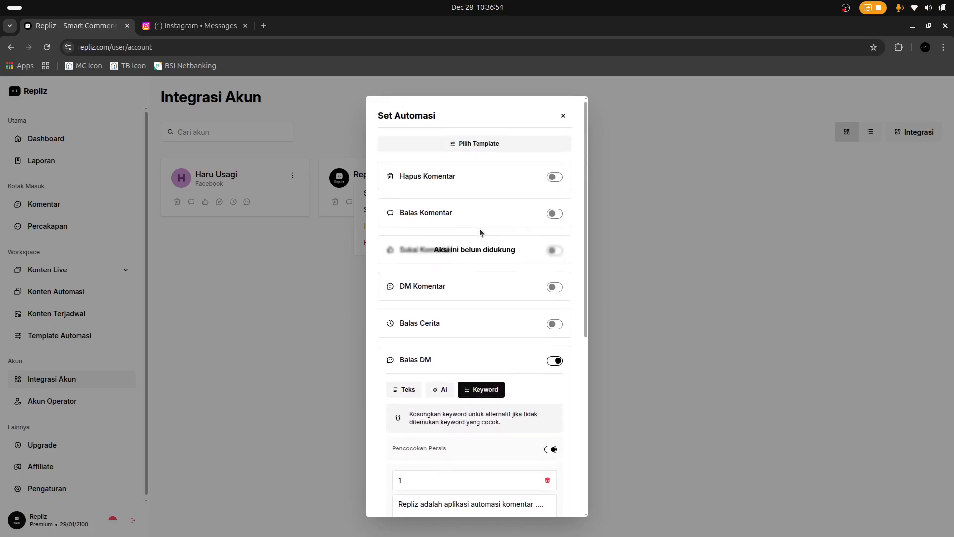
pyautogui.scroll(-3, 497, 343)
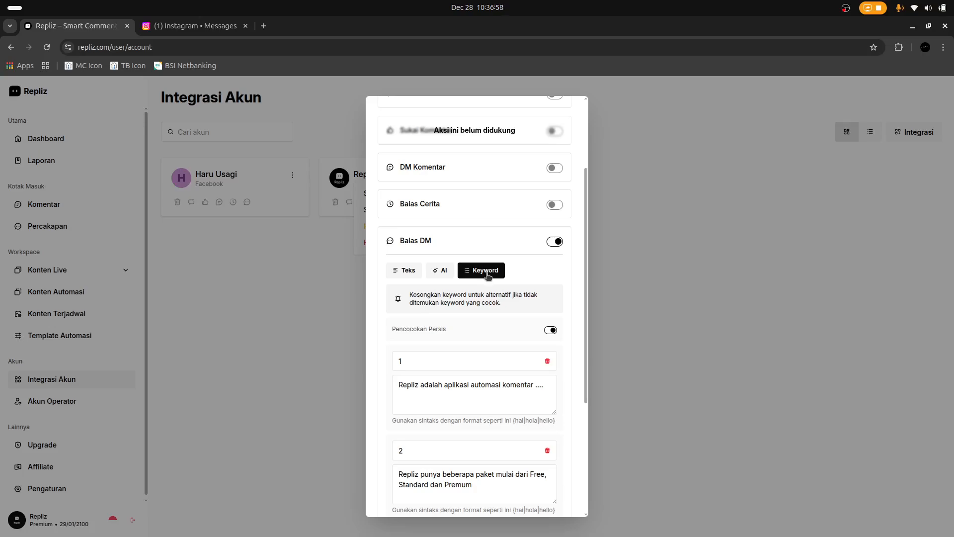
pyautogui.scroll(3, 497, 248)
pyautogui.click(562, 125)
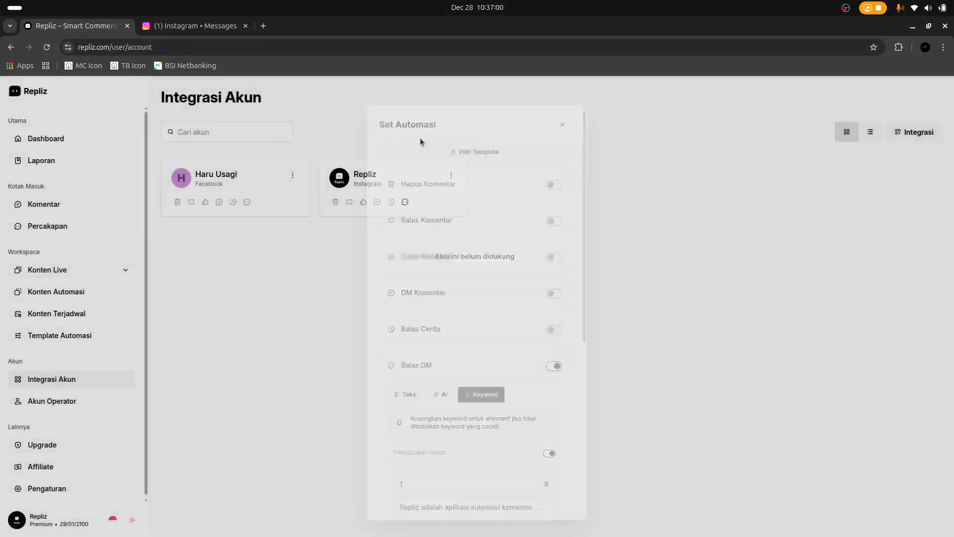
# Open the Laporan automation report and examine the logged replies to the messages "2", "1" and "Halo".
pyautogui.click(75, 160)
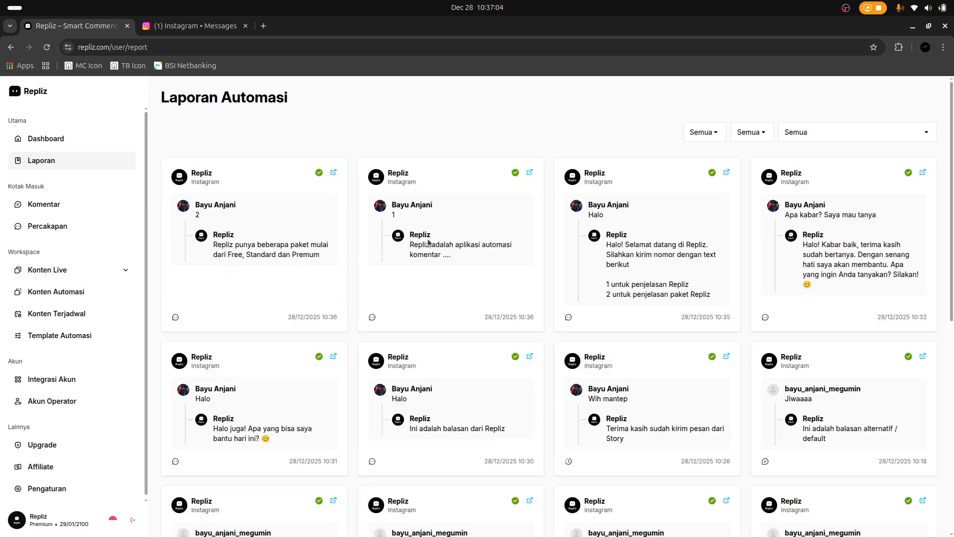
pyautogui.doubleClick(198, 215)
pyautogui.moveTo(390, 218); pyautogui.dragTo(618, 214)
pyautogui.doubleClick(595, 214)
# Reopen the Repliz Instagram account's automation settings under Integrasi Akun and review the Teks and Keyword modes of Balas DM.
pyautogui.click(75, 380)
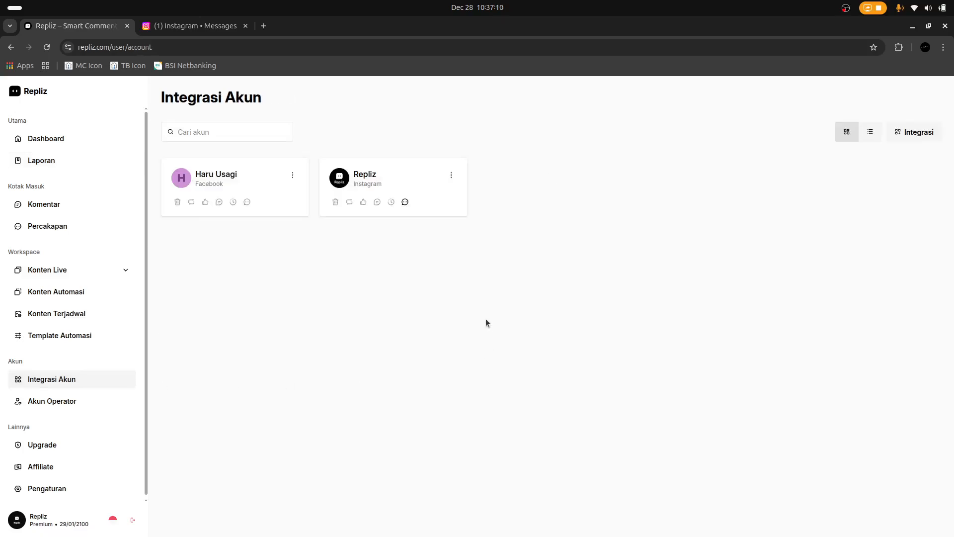
pyautogui.click(451, 175)
pyautogui.click(417, 213)
pyautogui.scroll(-5, 484, 391)
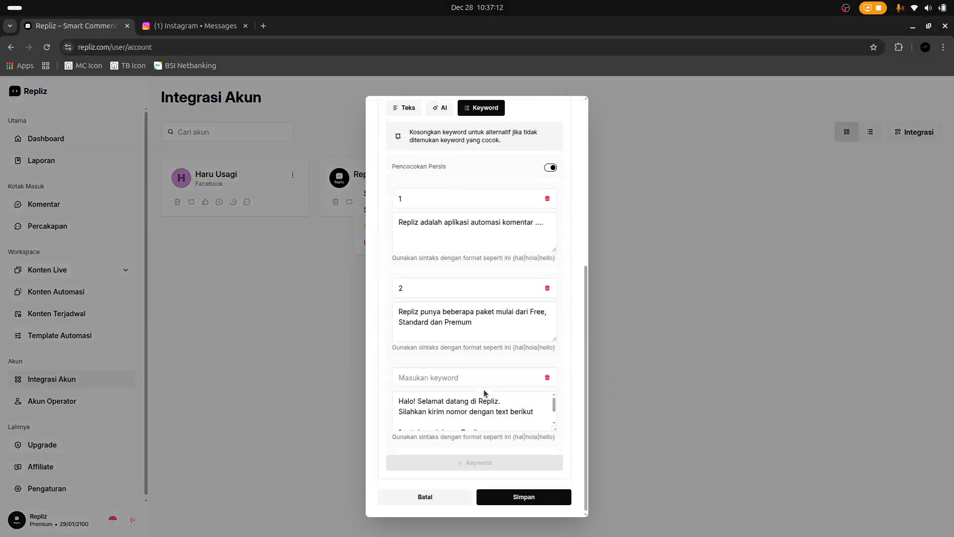
pyautogui.scroll(2, 484, 389)
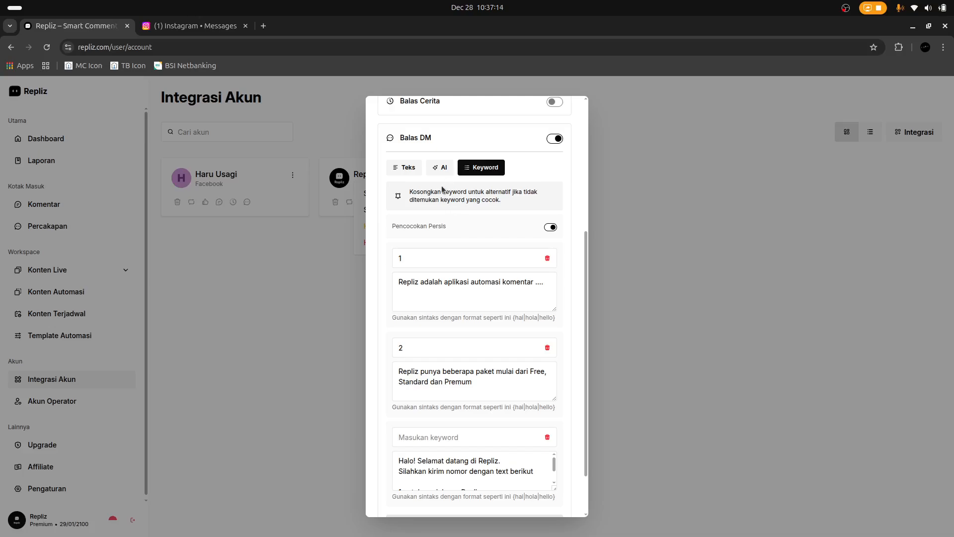
pyautogui.click(401, 172)
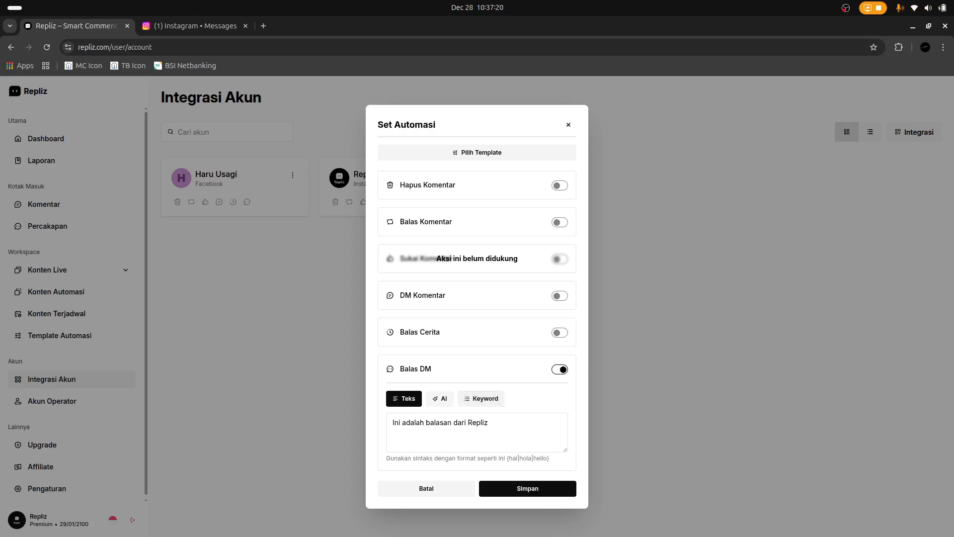
pyautogui.click(476, 405)
pyautogui.scroll(-5, 475, 392)
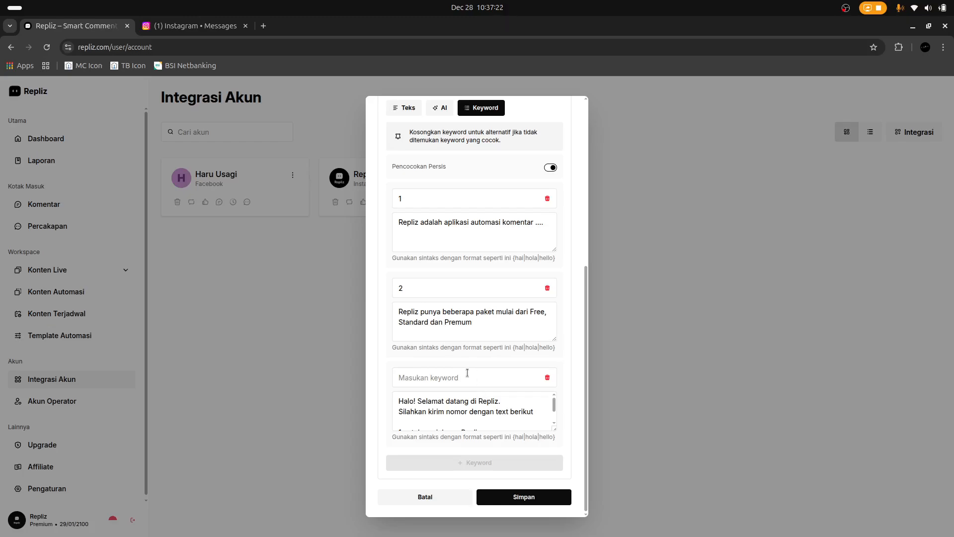